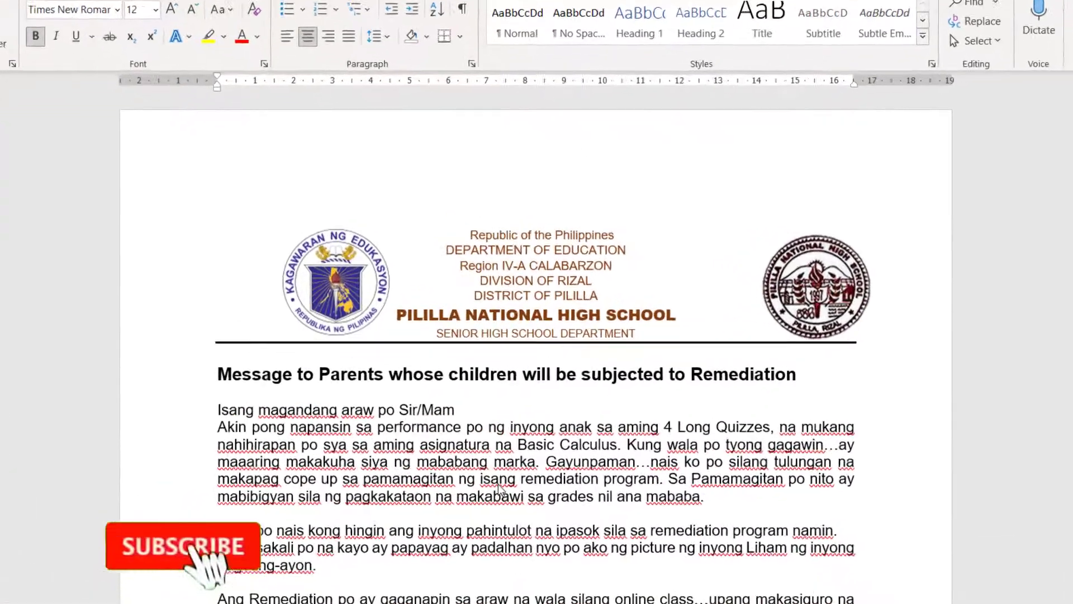
# Scroll down through the Basic Calculus Sessions document.
pyautogui.scroll(-10, 430, 491)
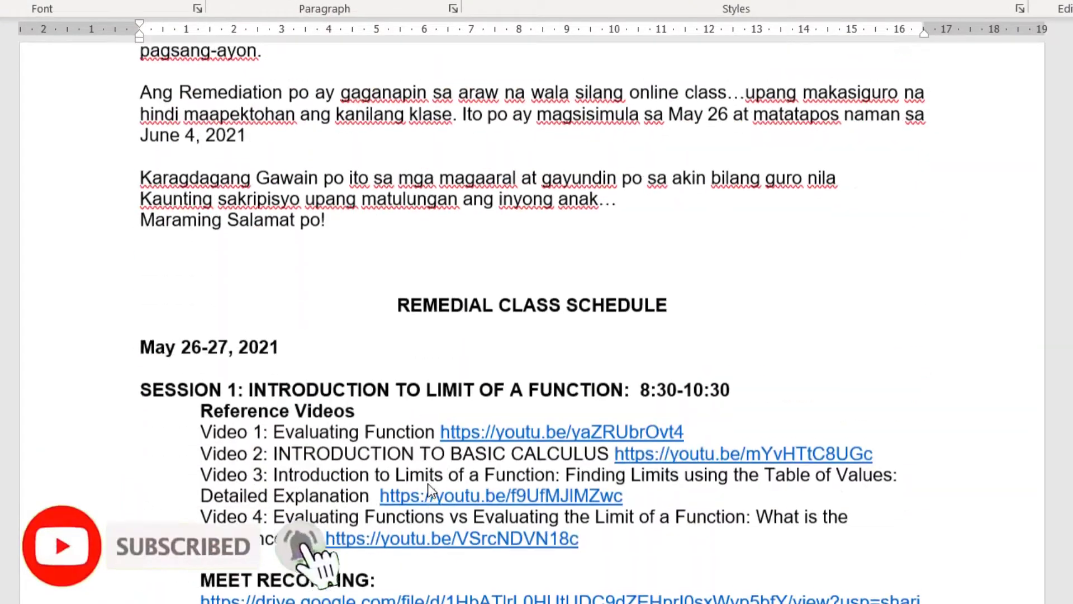
pyautogui.scroll(-10, 429, 491)
pyautogui.scroll(-10, 429, 491)
pyautogui.scroll(-10, 429, 491)
pyautogui.scroll(-10, 430, 491)
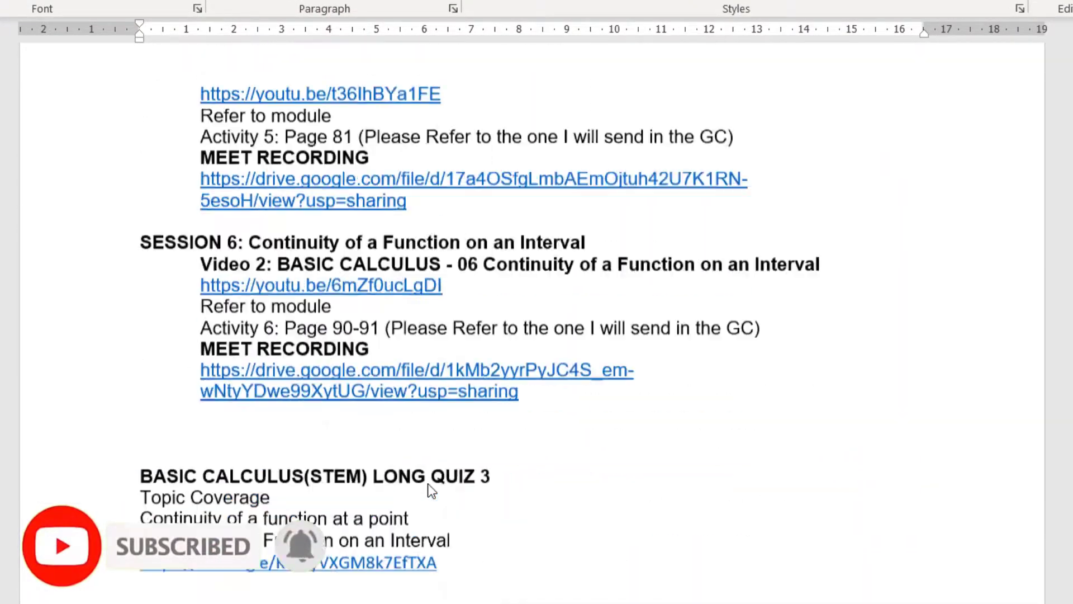
pyautogui.scroll(-10, 430, 490)
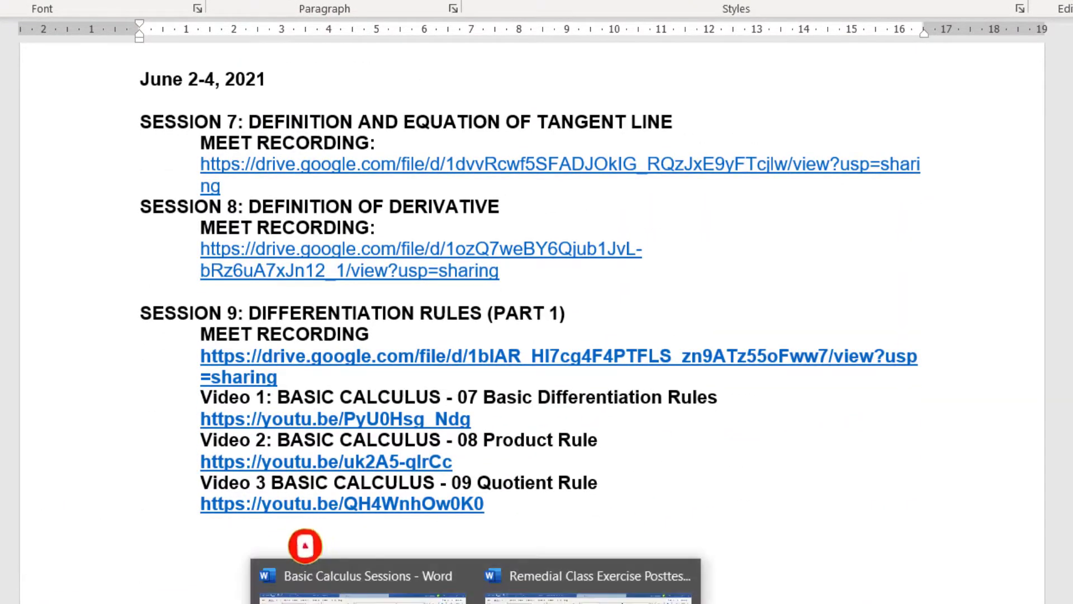
# Switch to the Remedial Class Exercise Posttest document and scroll through its pages.
pyautogui.click(581, 593)
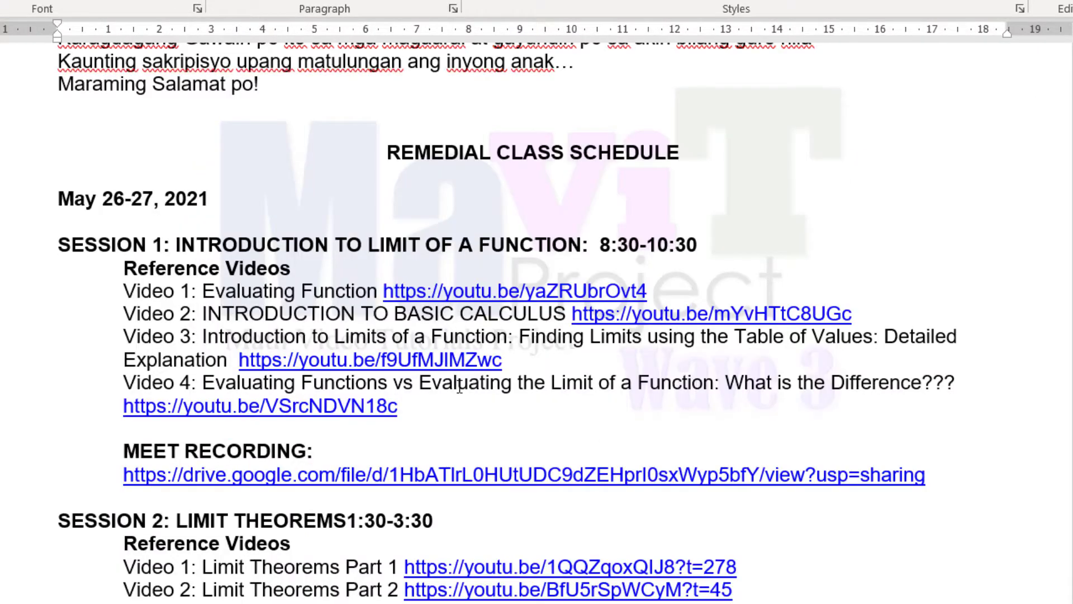
pyautogui.scroll(10, 459, 387)
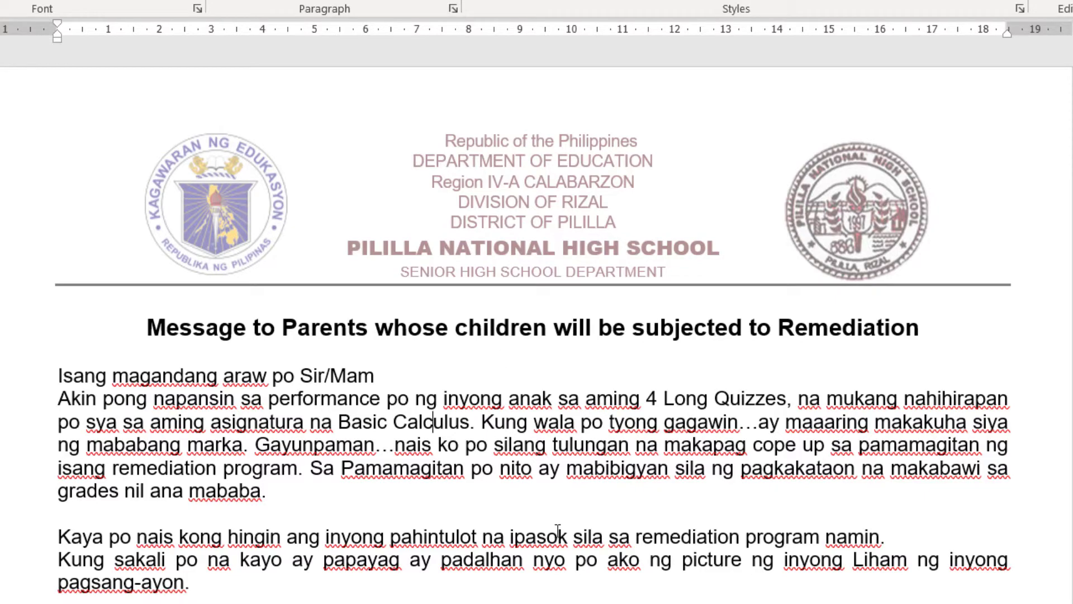
pyautogui.scroll(-7, 558, 532)
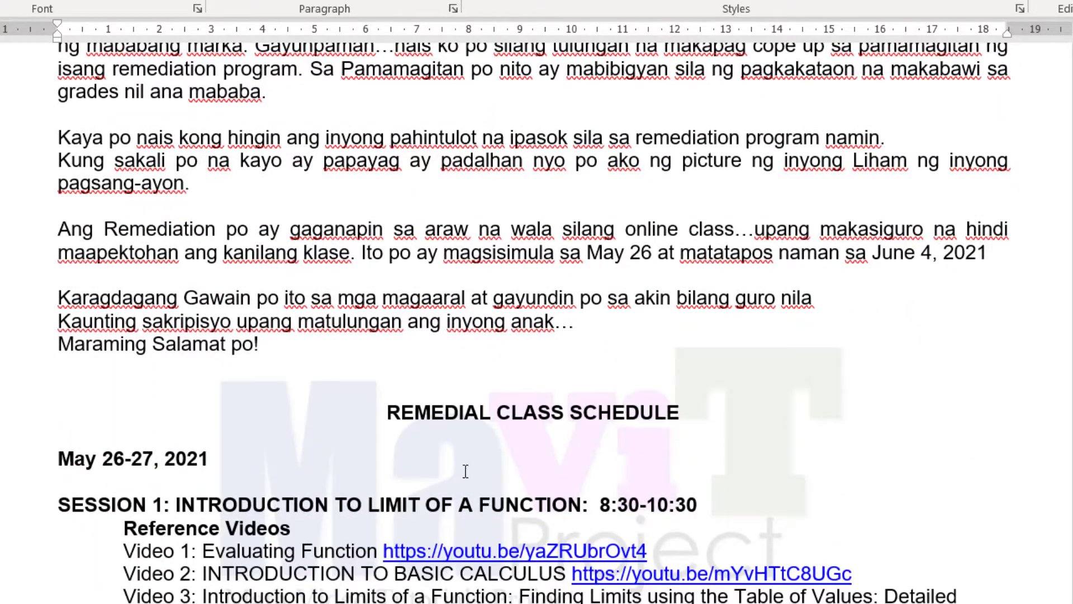
pyautogui.scroll(-10, 465, 470)
pyautogui.scroll(-4, 466, 471)
pyautogui.scroll(-1, 464, 471)
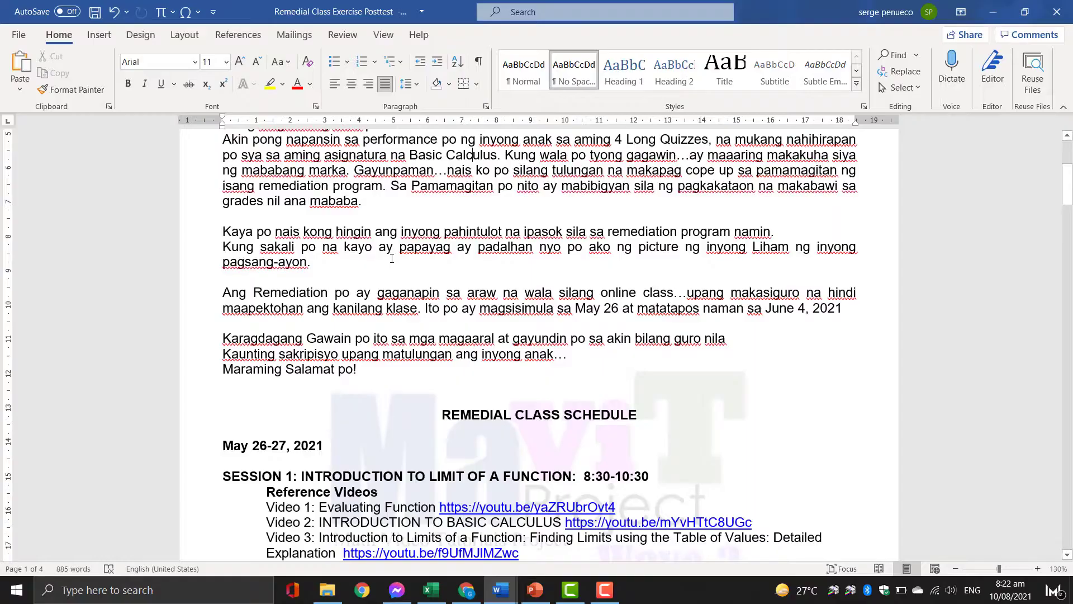
pyautogui.scroll(-6, 428, 264)
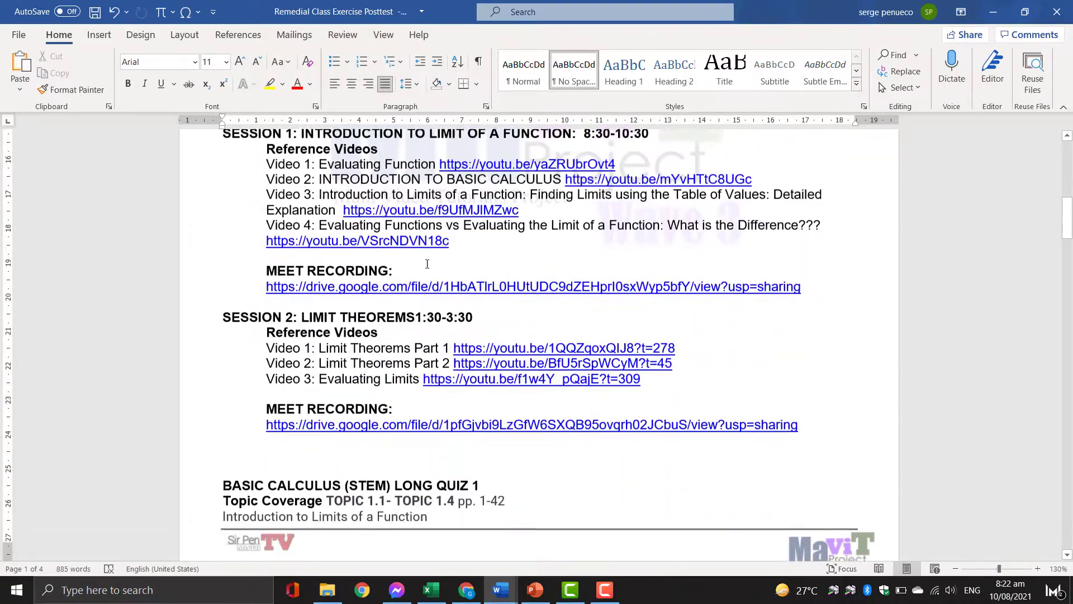
pyautogui.scroll(-2, 427, 264)
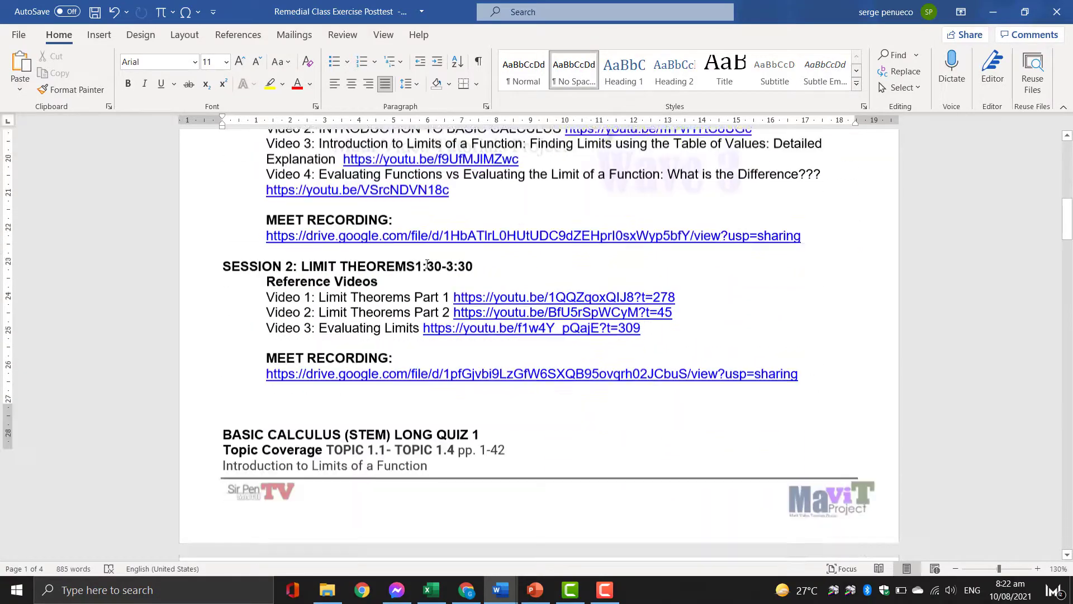
pyautogui.scroll(-2, 427, 264)
pyautogui.scroll(10, 427, 263)
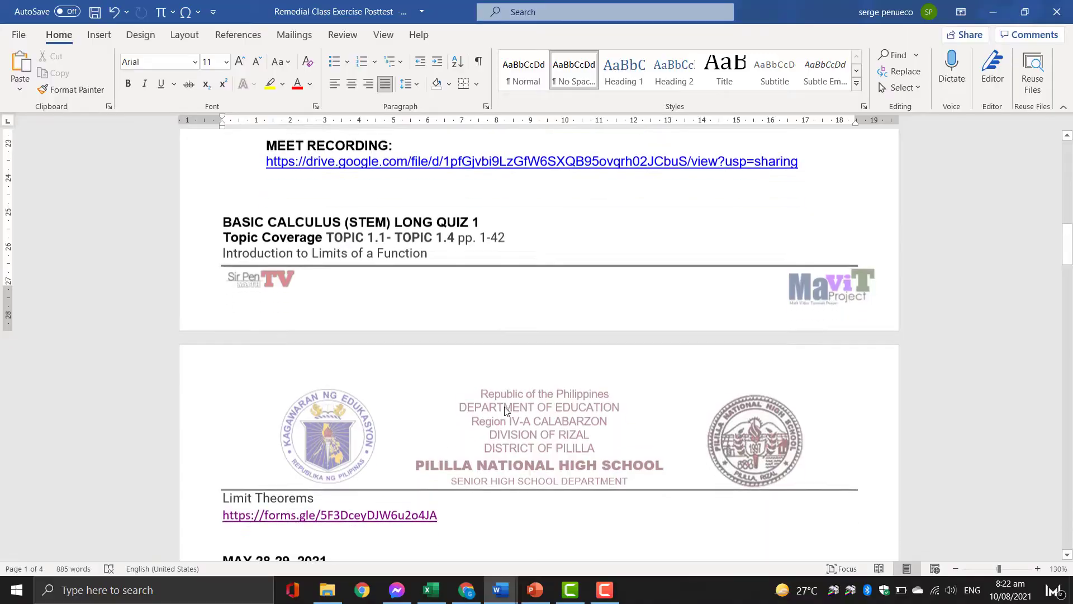
pyautogui.scroll(-6, 505, 411)
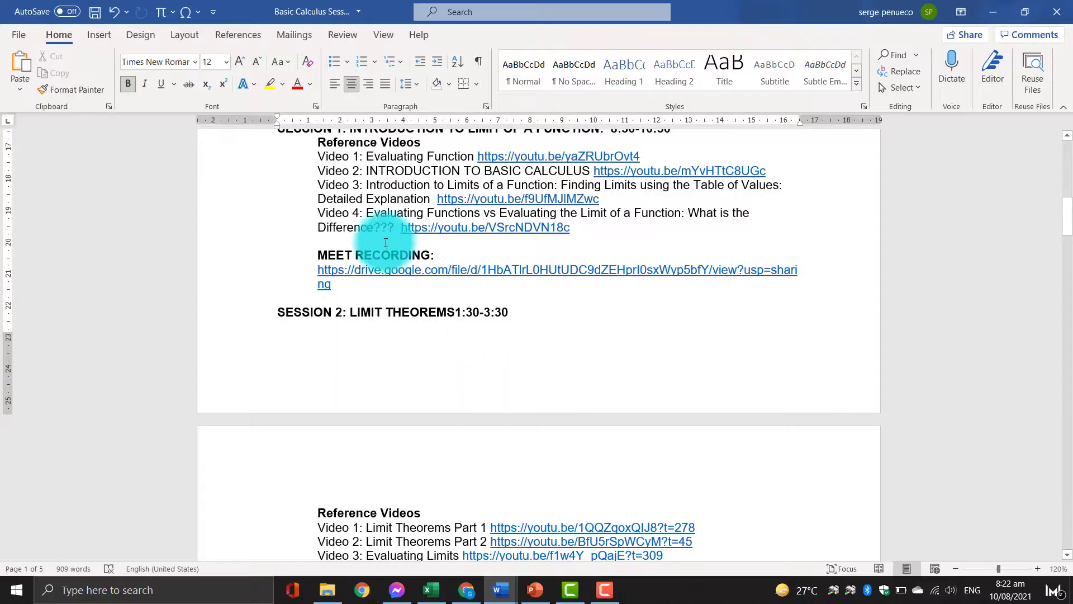
# Scroll up to the Pililla National High School letterhead at the top of page 1.
pyautogui.scroll(4, 397, 267)
pyautogui.scroll(6, 397, 267)
pyautogui.scroll(2, 396, 267)
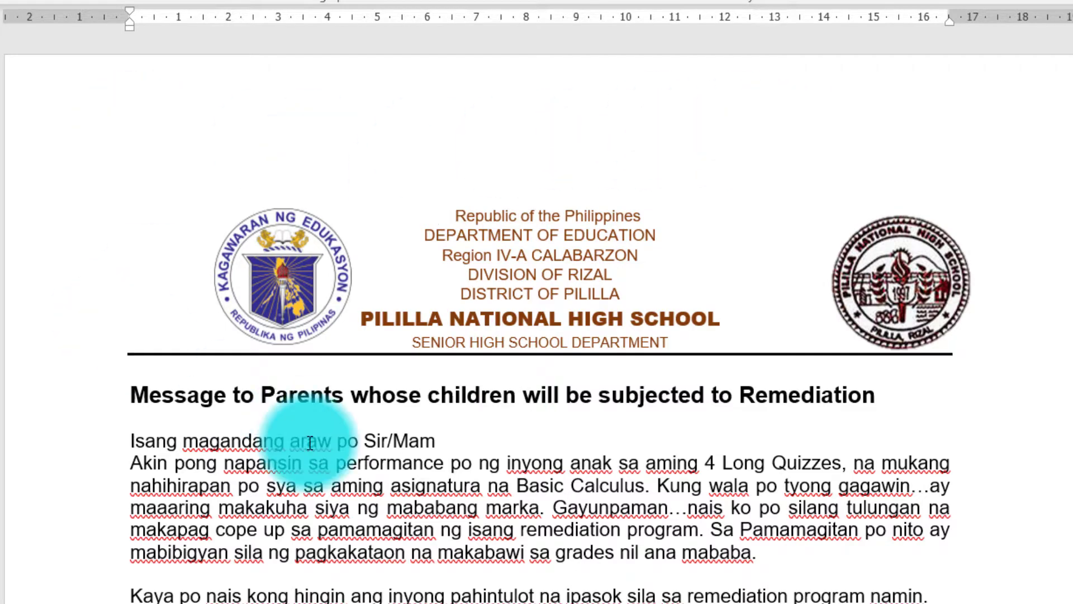
# Open the header area above page 1's letterhead for editing.
pyautogui.scroll(-8, 310, 444)
pyautogui.scroll(-5, 296, 436)
pyautogui.scroll(-1, 307, 443)
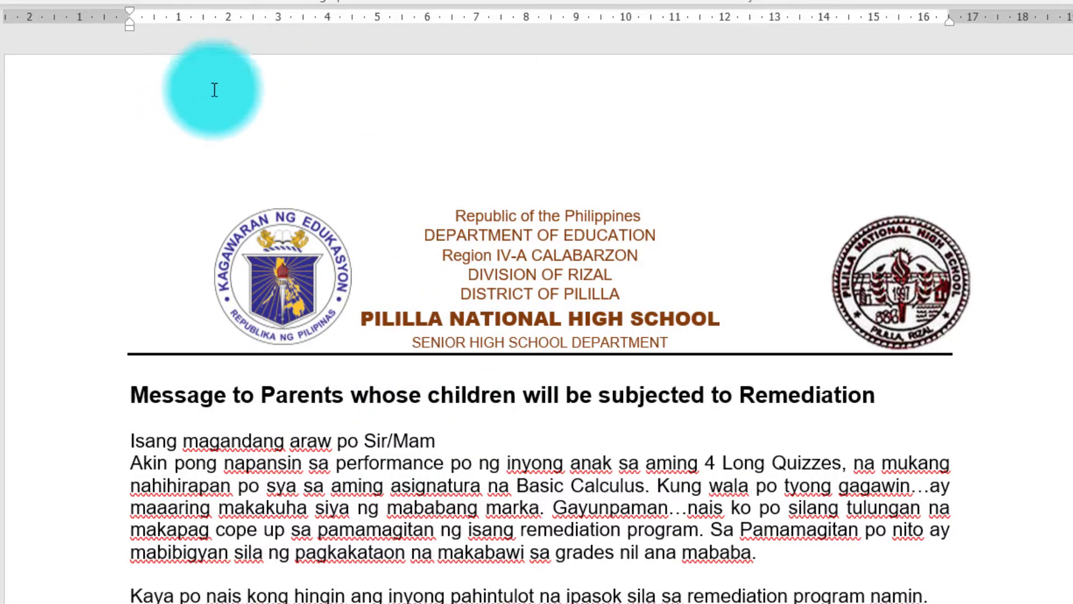
pyautogui.doubleClick(249, 88)
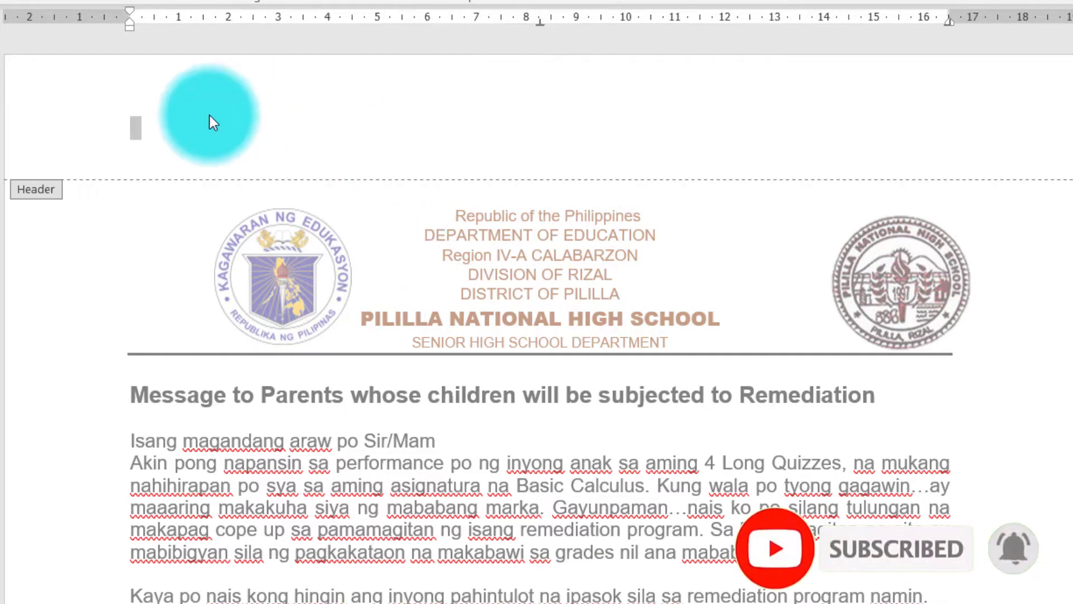
# Type some test text into the header, then erase most of it.
pyautogui.write('jhgdhg')
pyautogui.click(165, 127)
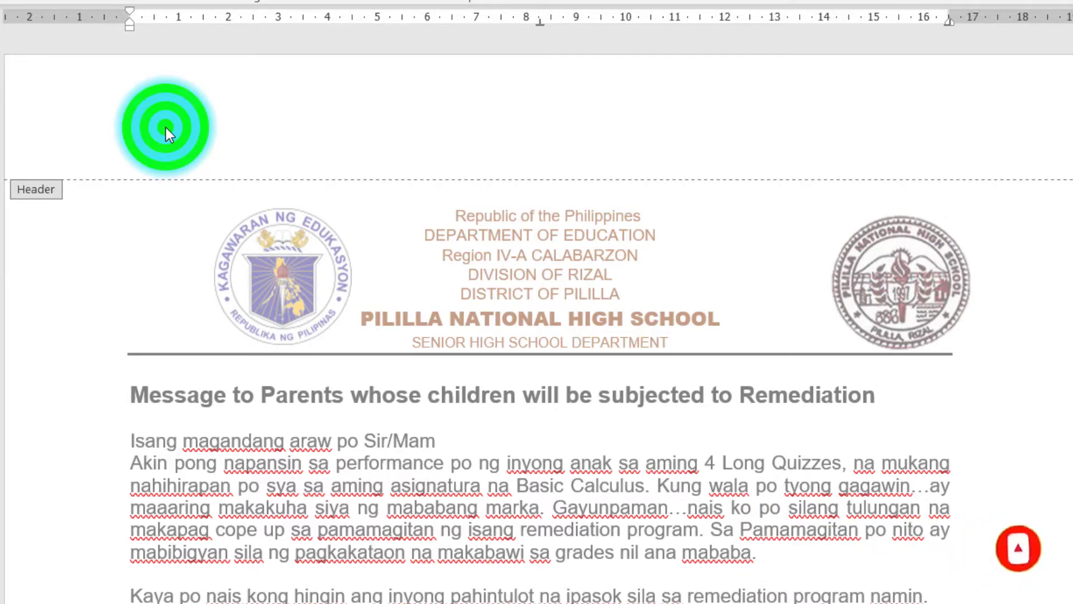
pyautogui.write('jhgdfjhgsdkjhskhfjskhjsdf')
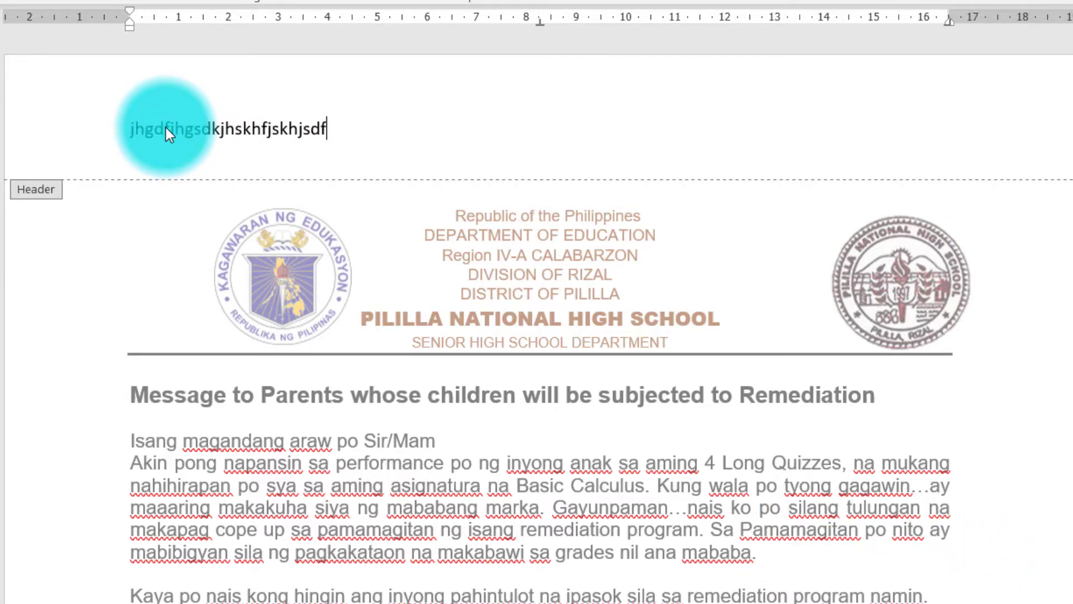
pyautogui.press('BackSpace')
pyautogui.press('BackSpace')
pyautogui.press('BackSpace')
pyautogui.press('BackSpace')
pyautogui.press('BackSpace')
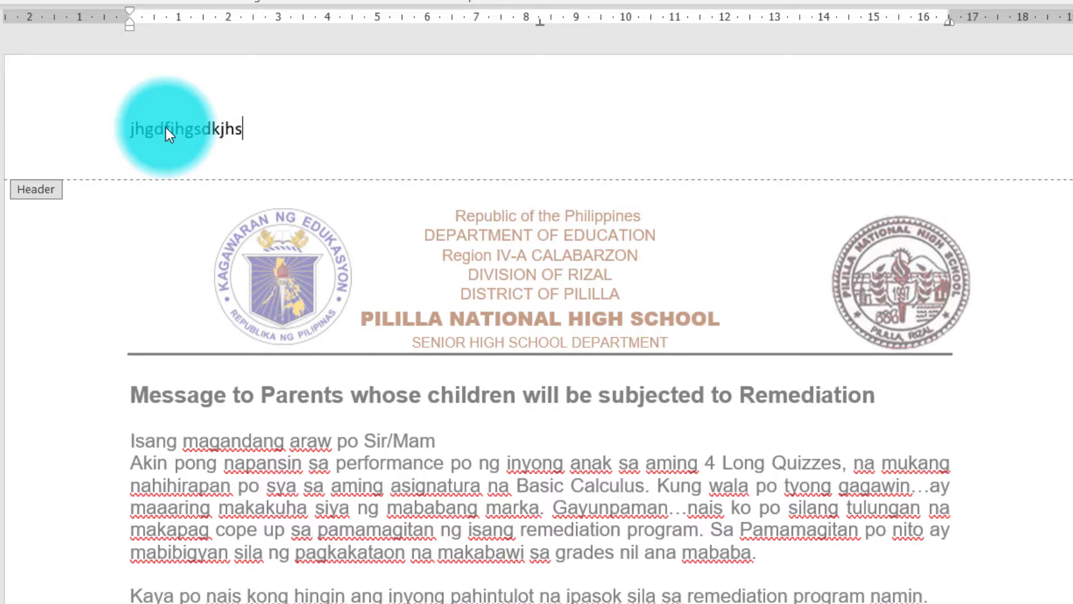
pyautogui.press('BackSpace')
pyautogui.press('BackSpace')
pyautogui.press('BackSpace')
pyautogui.press('BackSpace')
pyautogui.press('BackSpace')
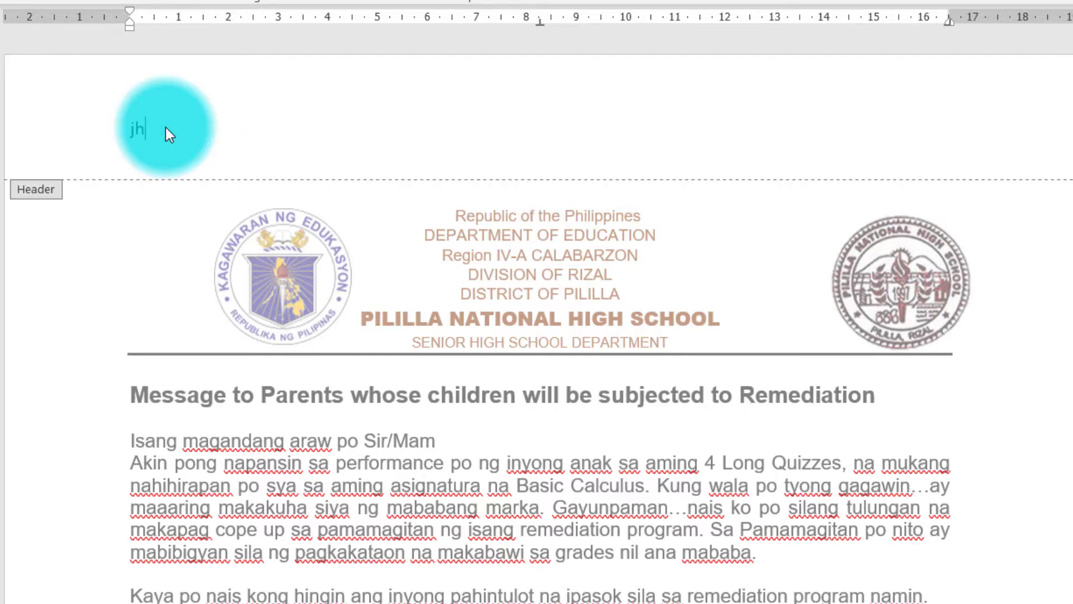
pyautogui.press('BackSpace')
pyautogui.press('BackSpace')
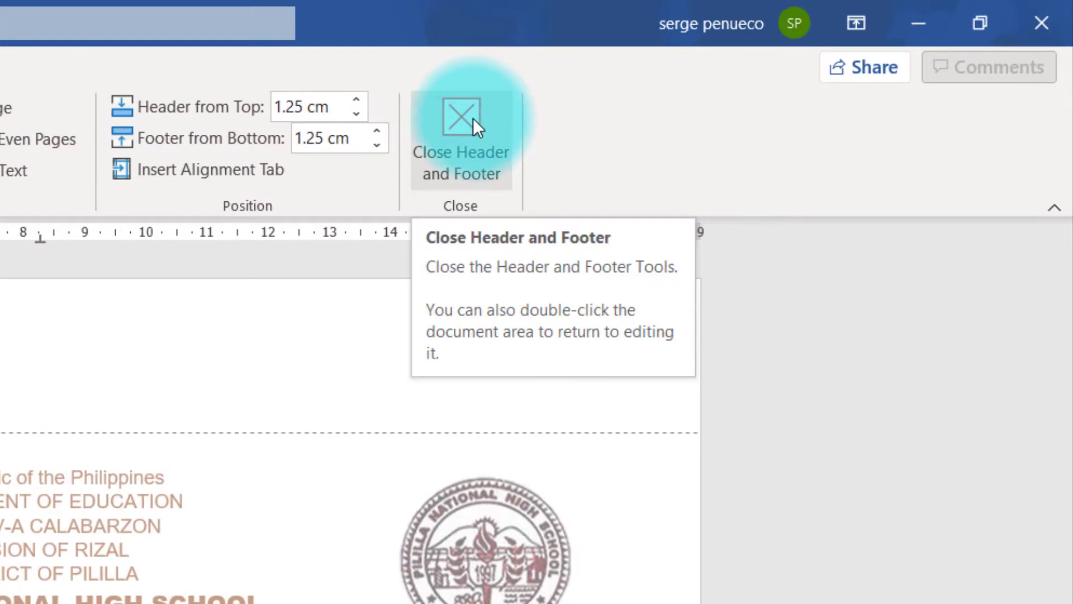
# Close the header and copy the body letterhead block with both school logos.
pyautogui.click(473, 119)
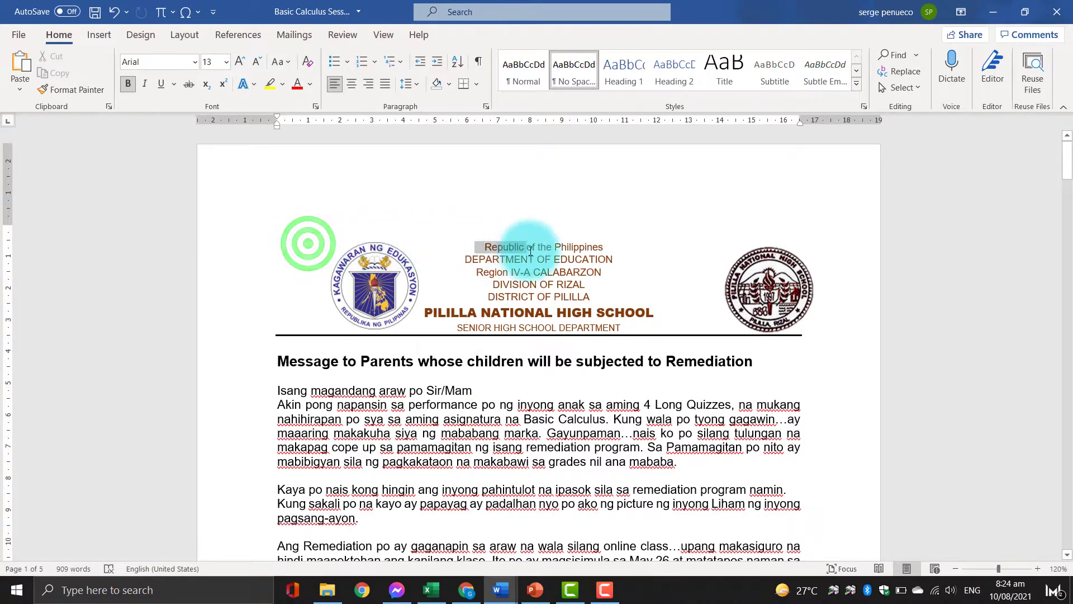
pyautogui.moveTo(308, 244); pyautogui.dragTo(679, 329)
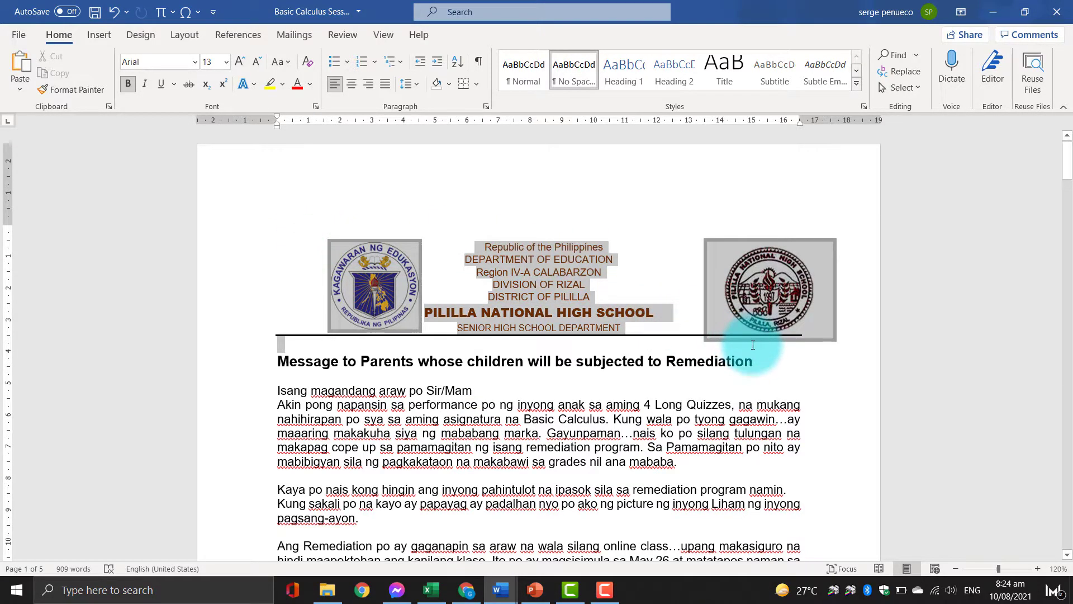
pyautogui.moveTo(762, 338); pyautogui.dragTo(762, 337)
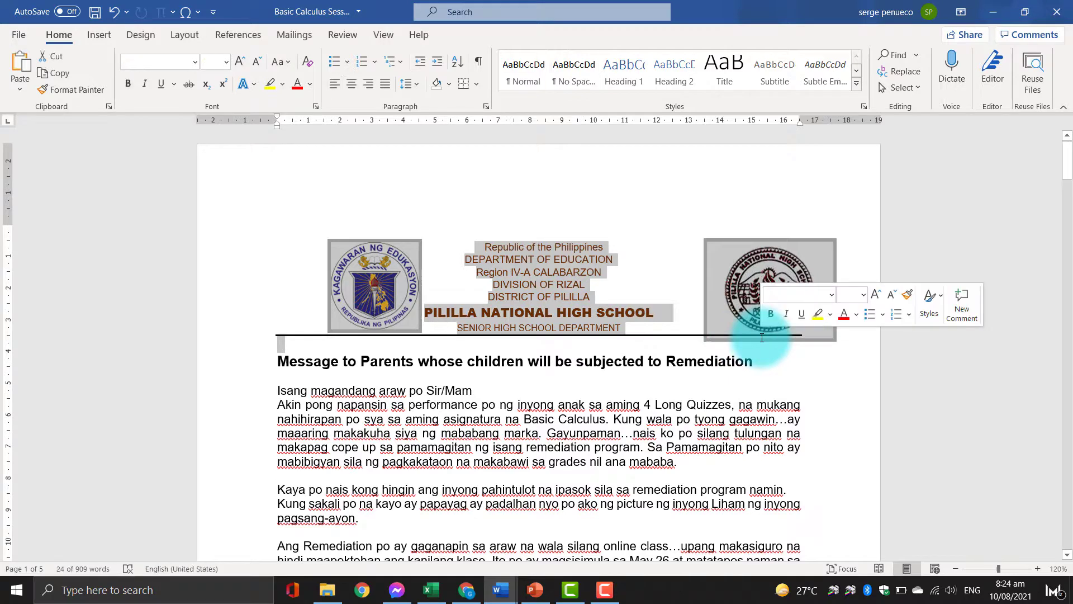
pyautogui.hotkey('ctrl', 'c')
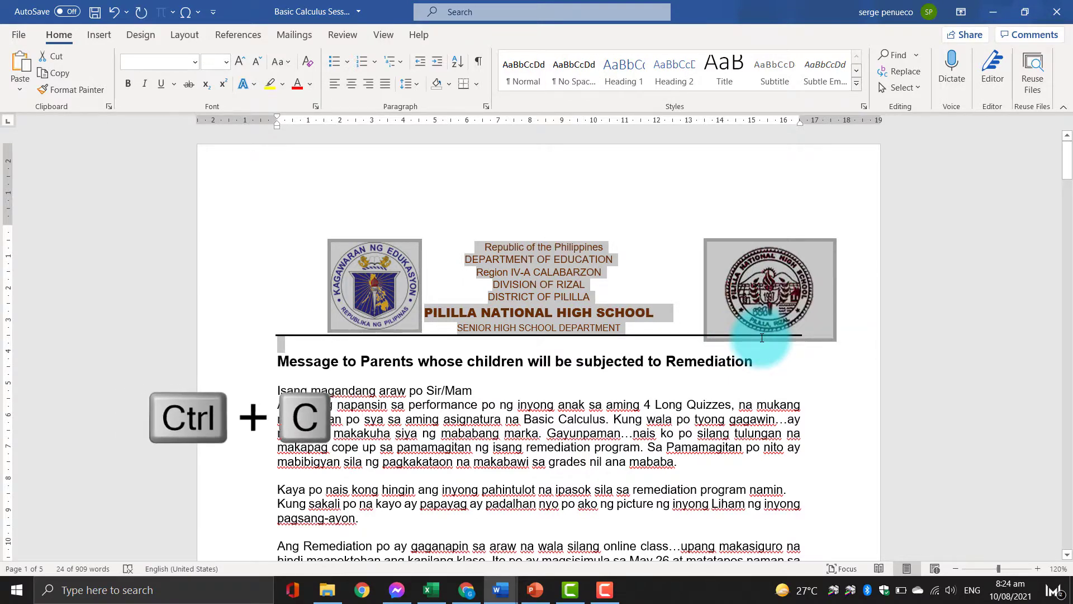
# Paste the letterhead into page 1's header and delete the blank line beneath its rule.
pyautogui.click(415, 164)
pyautogui.doubleClick(415, 163)
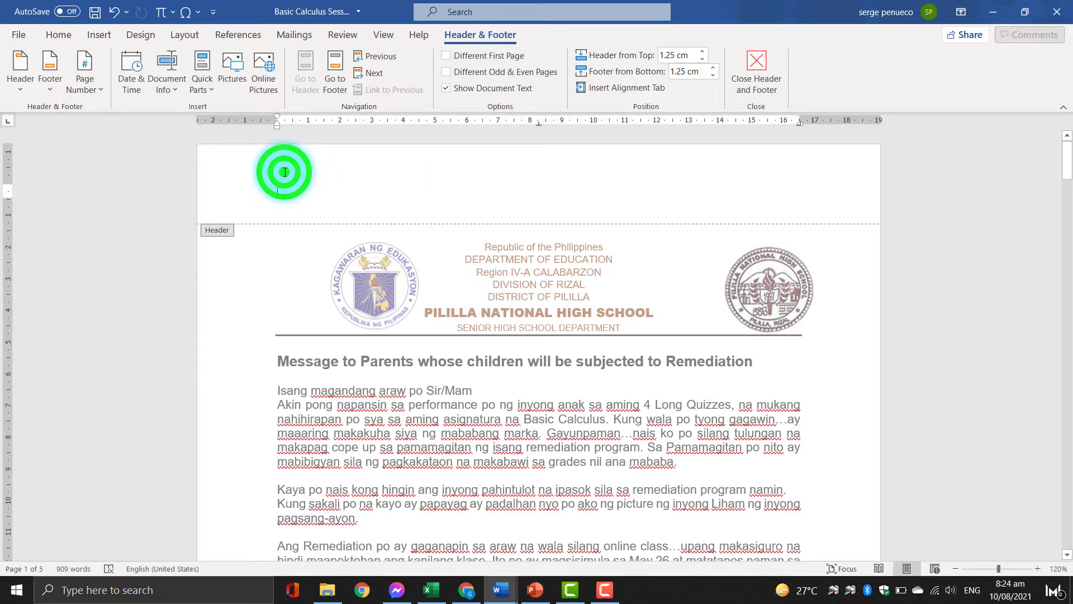
pyautogui.hotkey('ctrl', 'v')
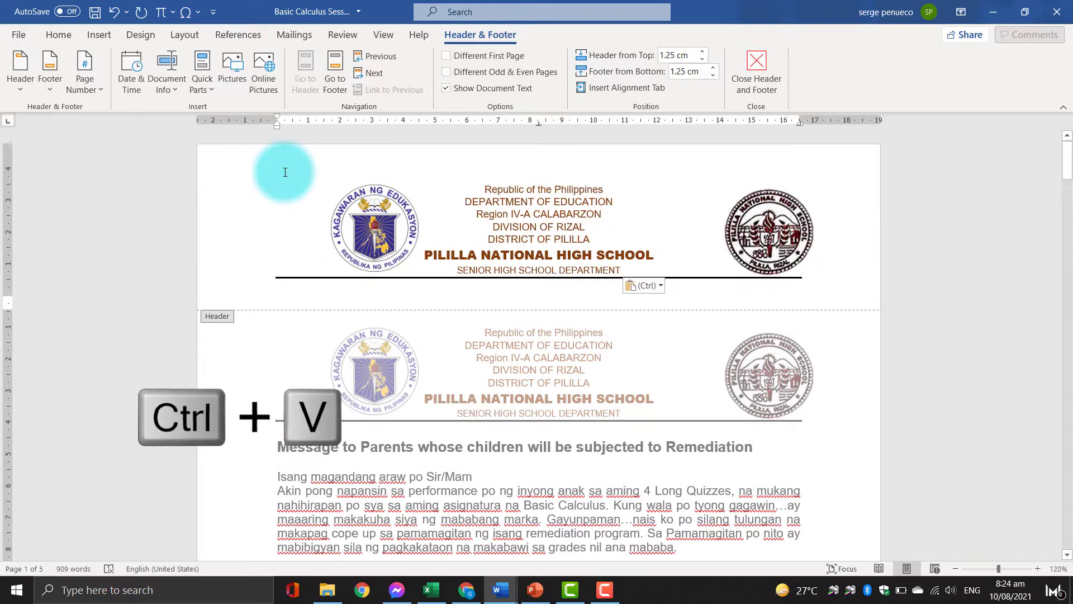
pyautogui.click(467, 167)
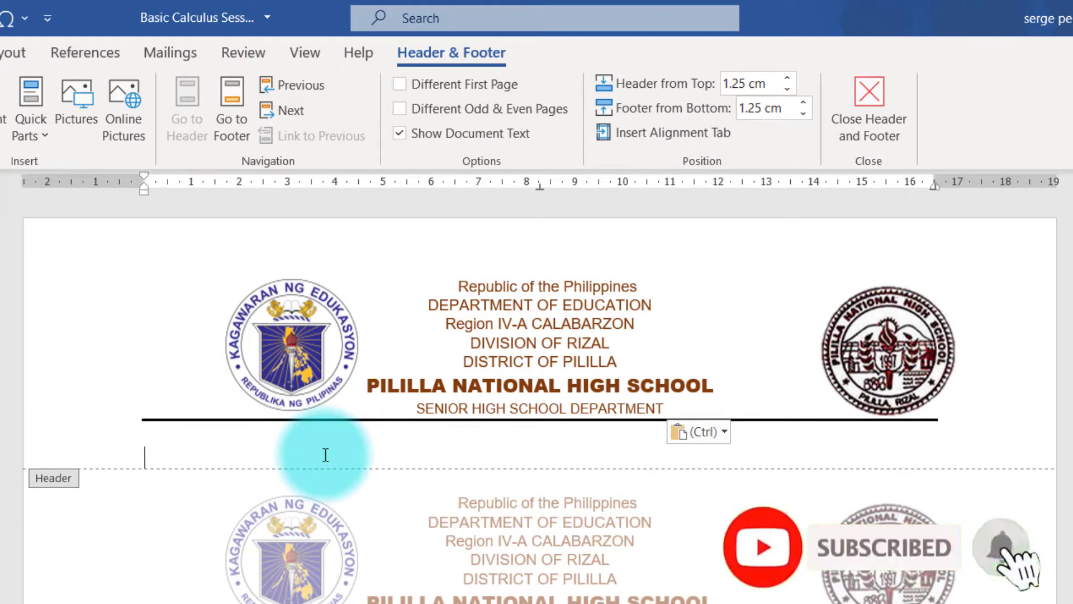
pyautogui.press('BackSpace')
pyautogui.press('BackSpace')
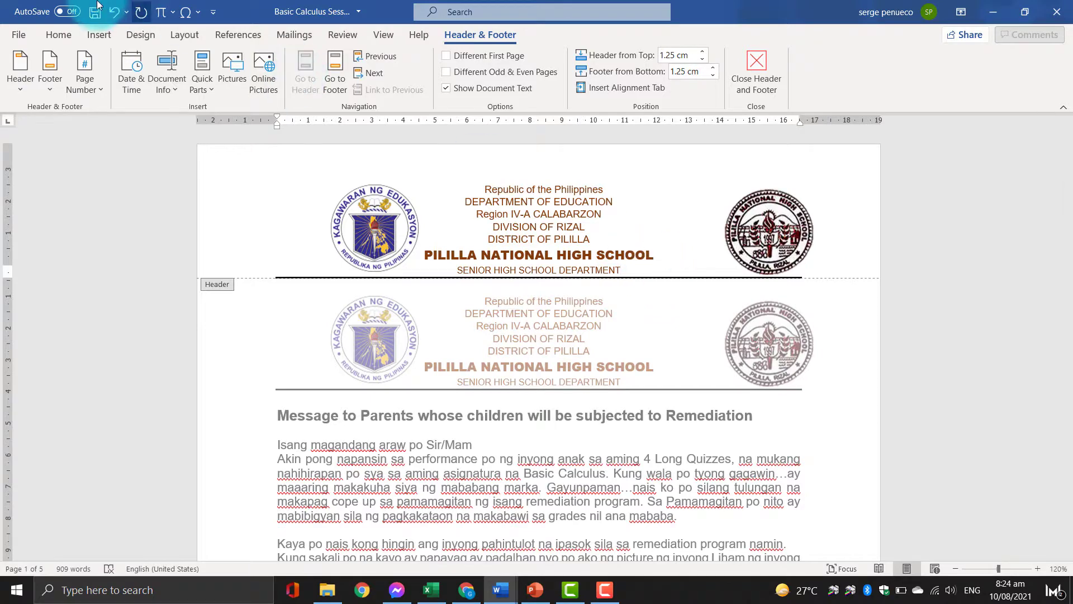
pyautogui.click(54, 38)
pyautogui.click(101, 35)
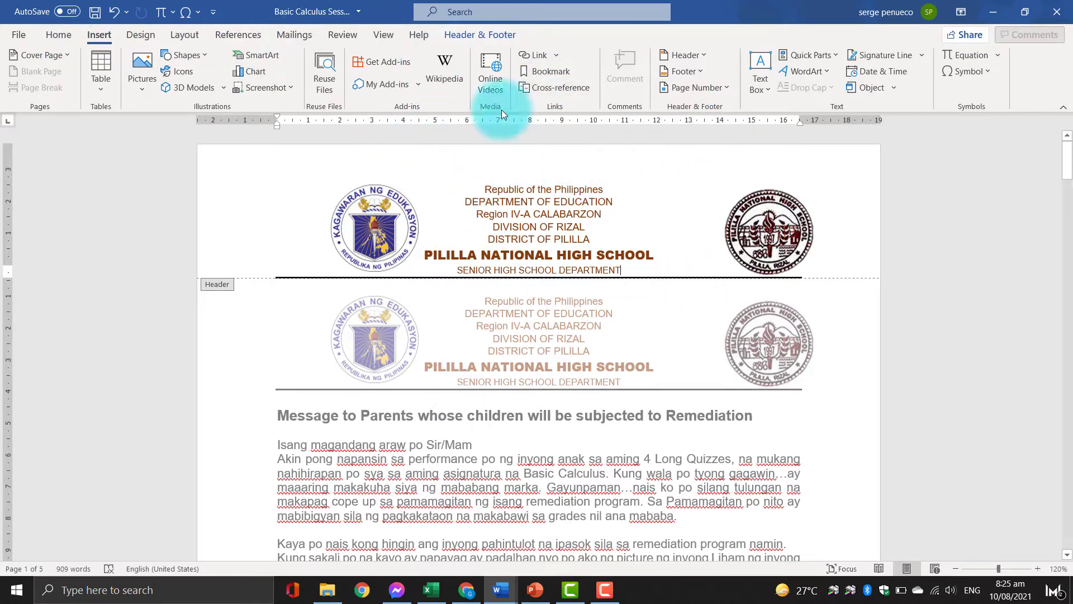
pyautogui.click(484, 37)
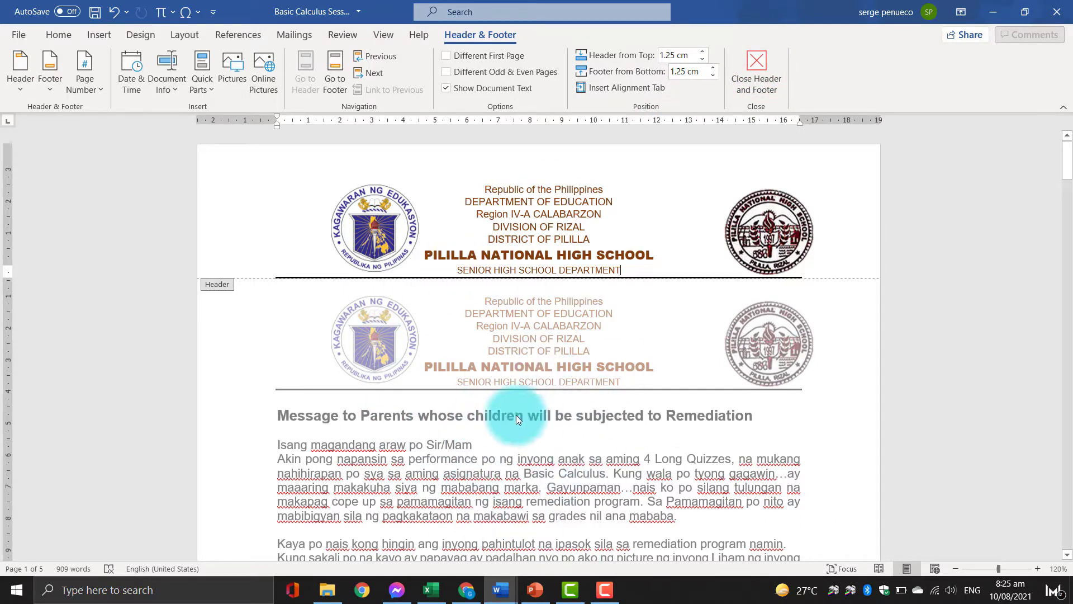
pyautogui.doubleClick(495, 418)
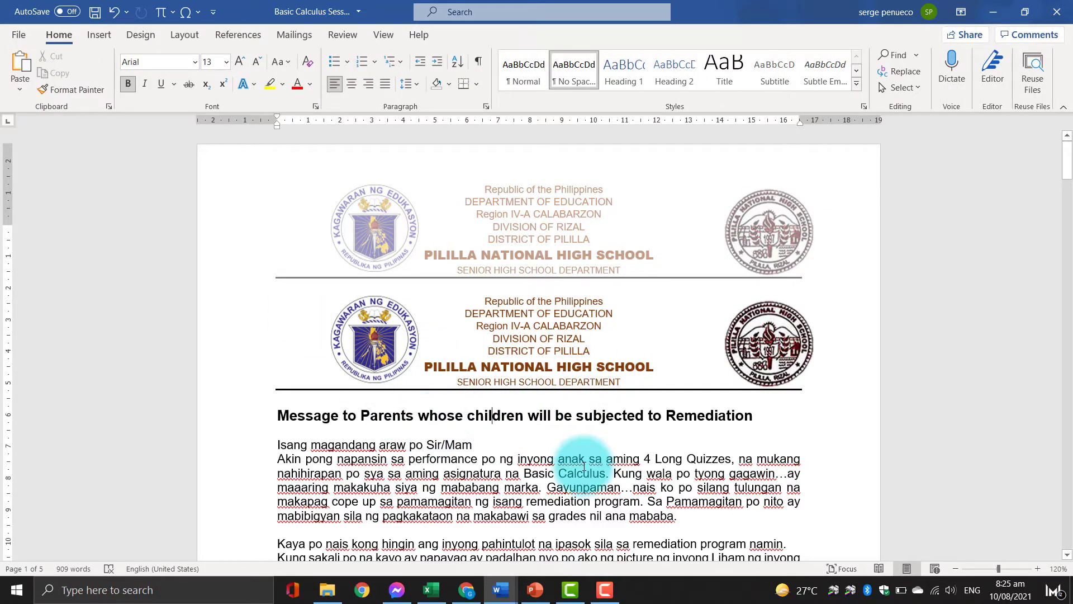
pyautogui.scroll(-1, 583, 466)
pyautogui.scroll(-2, 584, 465)
pyautogui.scroll(-8, 584, 465)
pyautogui.scroll(-6, 584, 466)
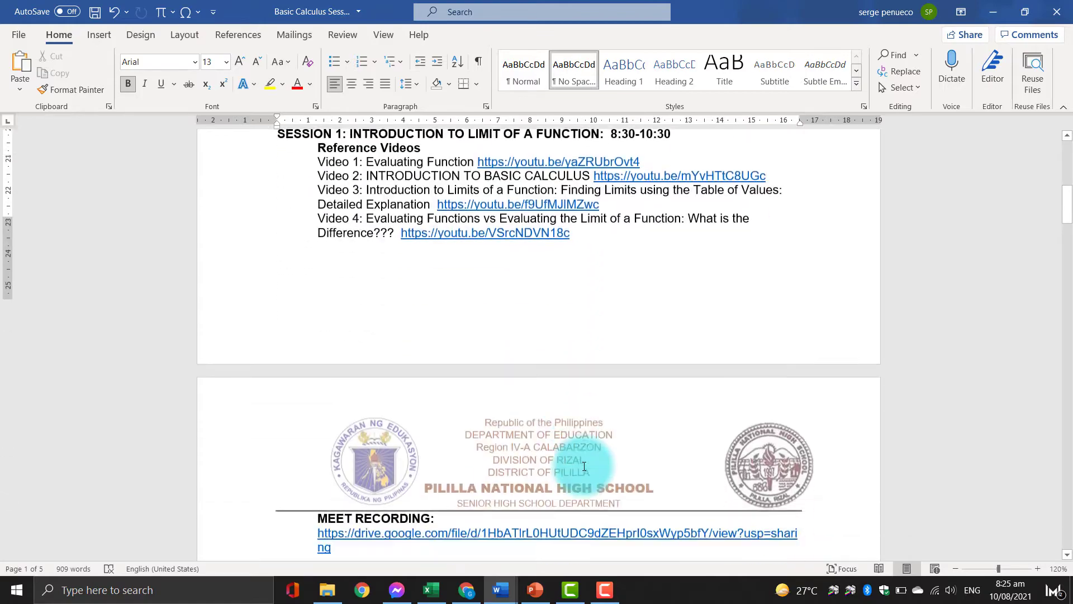
pyautogui.scroll(-4, 583, 466)
pyautogui.scroll(-2, 584, 465)
pyautogui.scroll(-5, 584, 466)
pyautogui.scroll(-9, 583, 465)
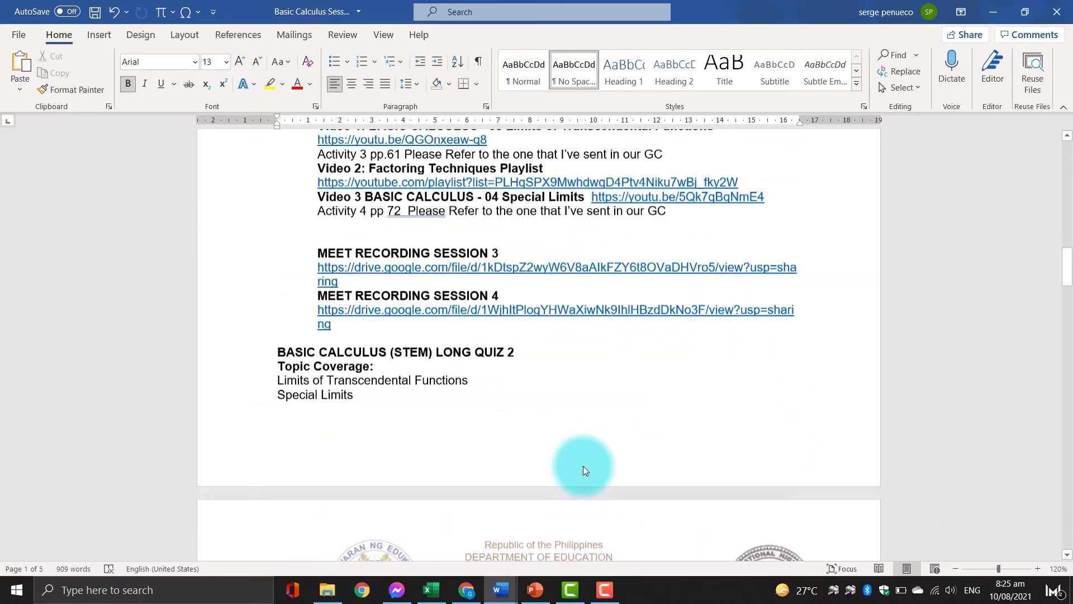
pyautogui.scroll(-5, 584, 468)
pyautogui.scroll(-9, 584, 467)
pyautogui.scroll(-5, 584, 467)
pyautogui.scroll(-7, 584, 468)
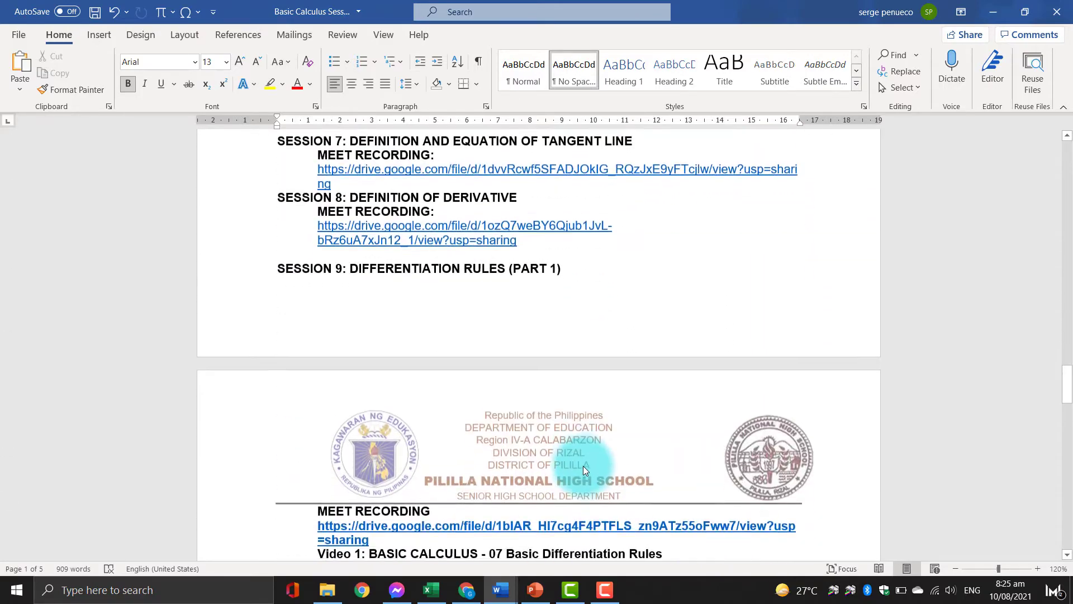
pyautogui.scroll(5, 582, 467)
pyautogui.scroll(20, 575, 503)
pyautogui.scroll(2, 571, 385)
pyautogui.scroll(-2, 419, 185)
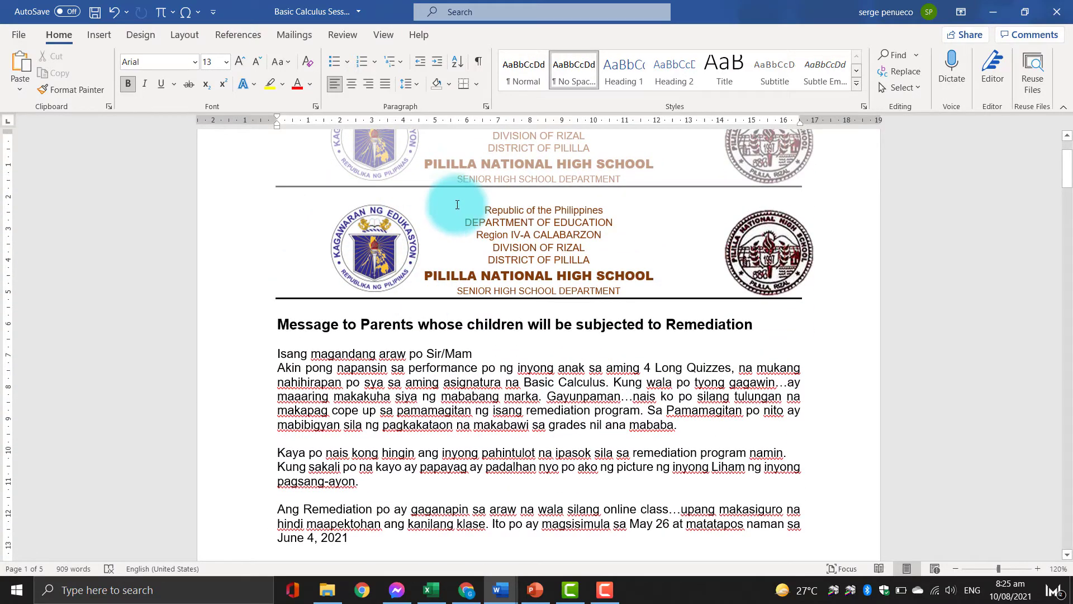
# Delete the duplicate letterhead block from page 1's body and check the pages by scrolling.
pyautogui.moveTo(457, 205); pyautogui.dragTo(756, 279)
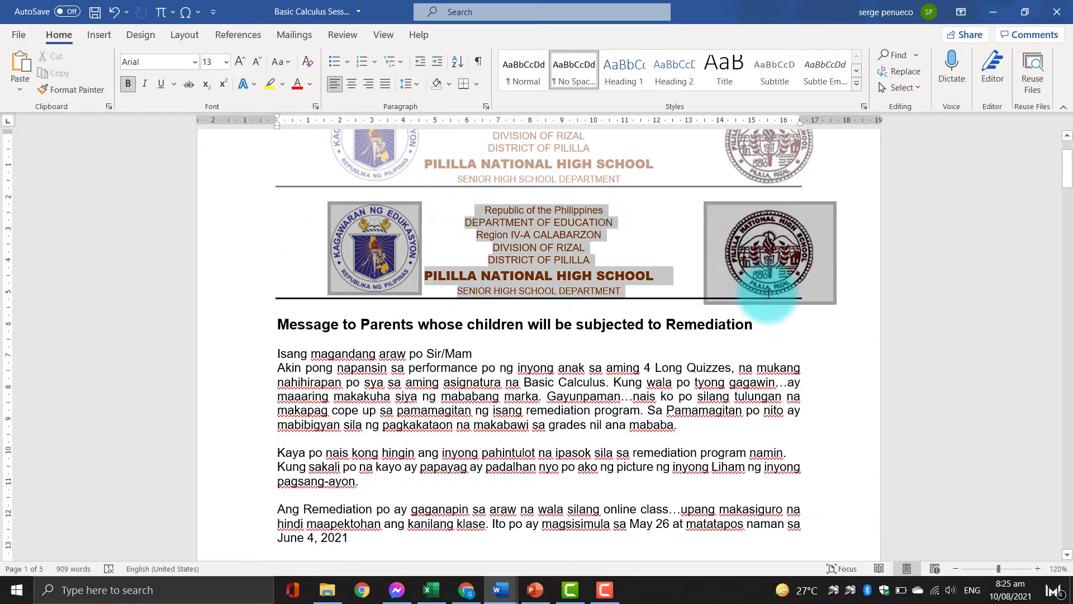
pyautogui.press('Delete')
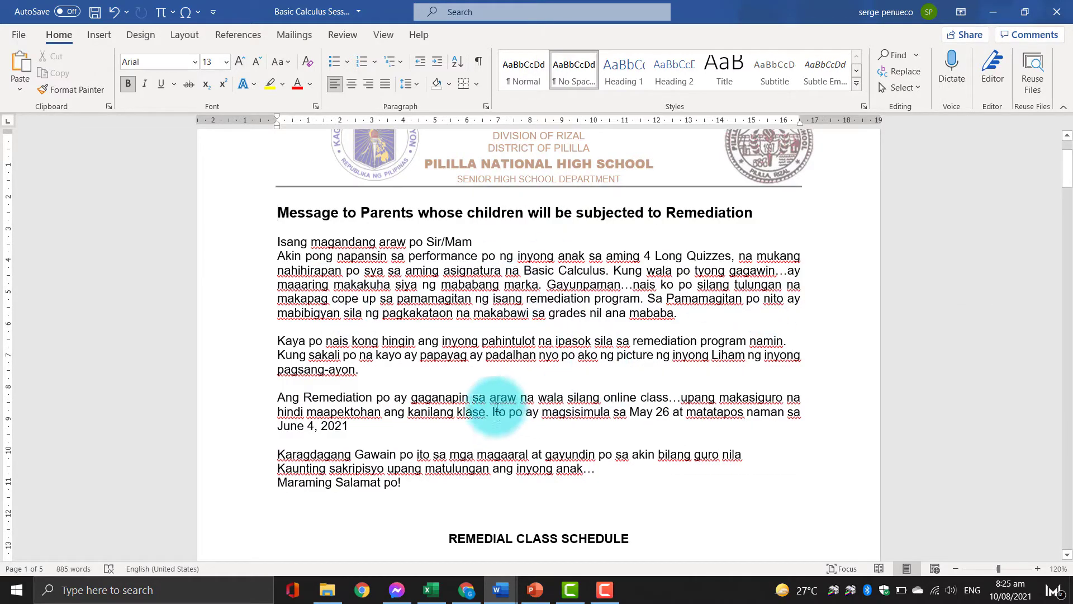
pyautogui.scroll(2, 563, 455)
pyautogui.scroll(-2, 563, 454)
pyautogui.scroll(-8, 564, 454)
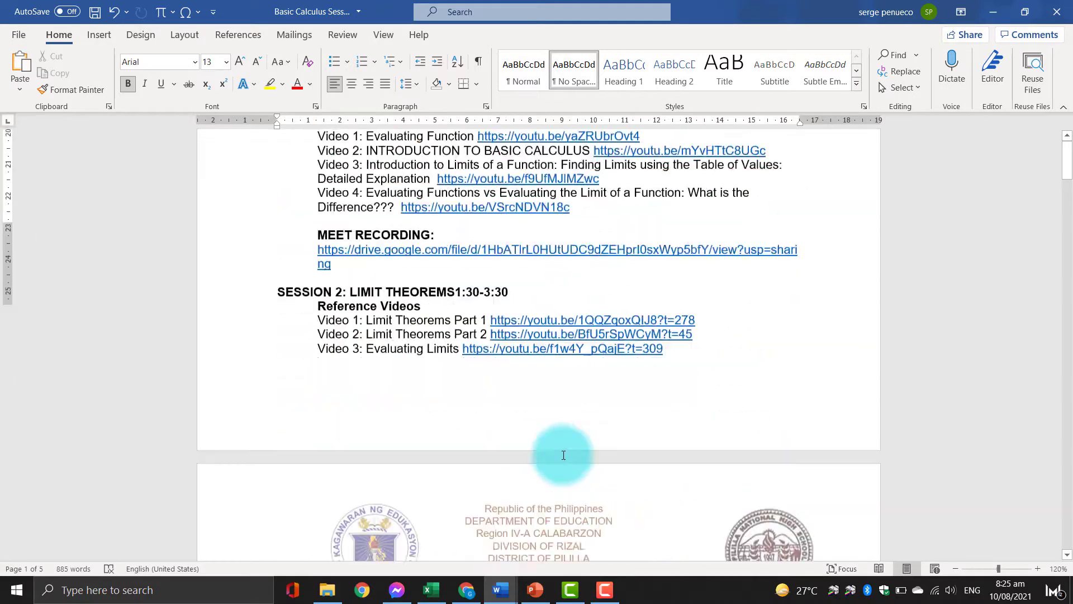
pyautogui.scroll(-3, 563, 454)
pyautogui.scroll(-5, 564, 455)
pyautogui.scroll(-1, 564, 455)
pyautogui.scroll(-2, 563, 455)
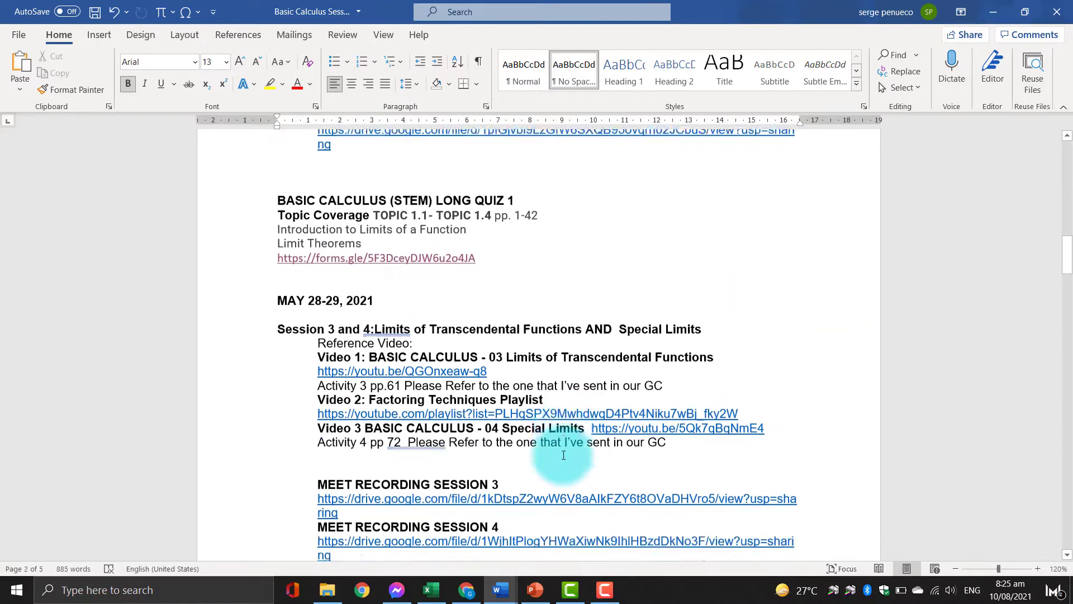
pyautogui.scroll(-8, 562, 458)
pyautogui.scroll(-10, 562, 459)
pyautogui.scroll(-1, 563, 454)
pyautogui.scroll(-3, 563, 455)
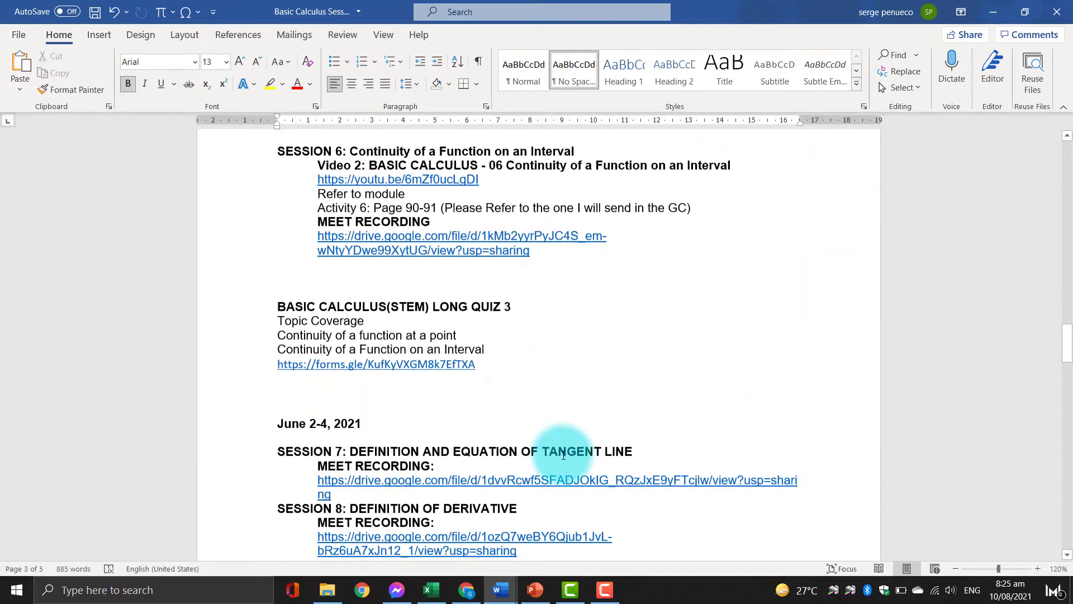
pyautogui.scroll(15, 564, 454)
pyautogui.scroll(9, 563, 455)
pyautogui.scroll(2, 564, 455)
pyautogui.scroll(6, 563, 455)
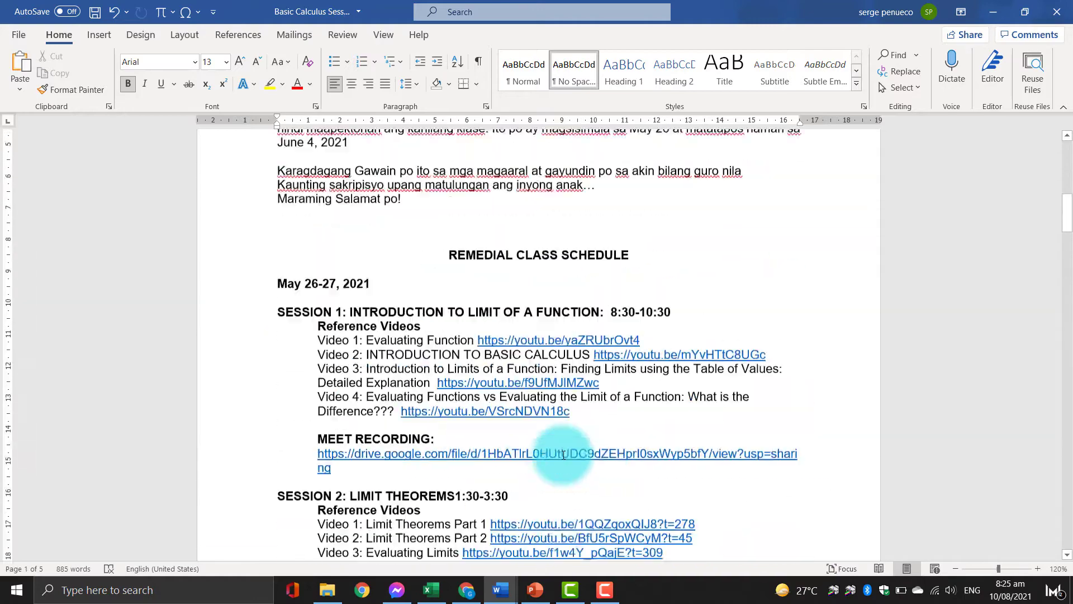
pyautogui.scroll(4, 563, 455)
pyautogui.scroll(4, 564, 455)
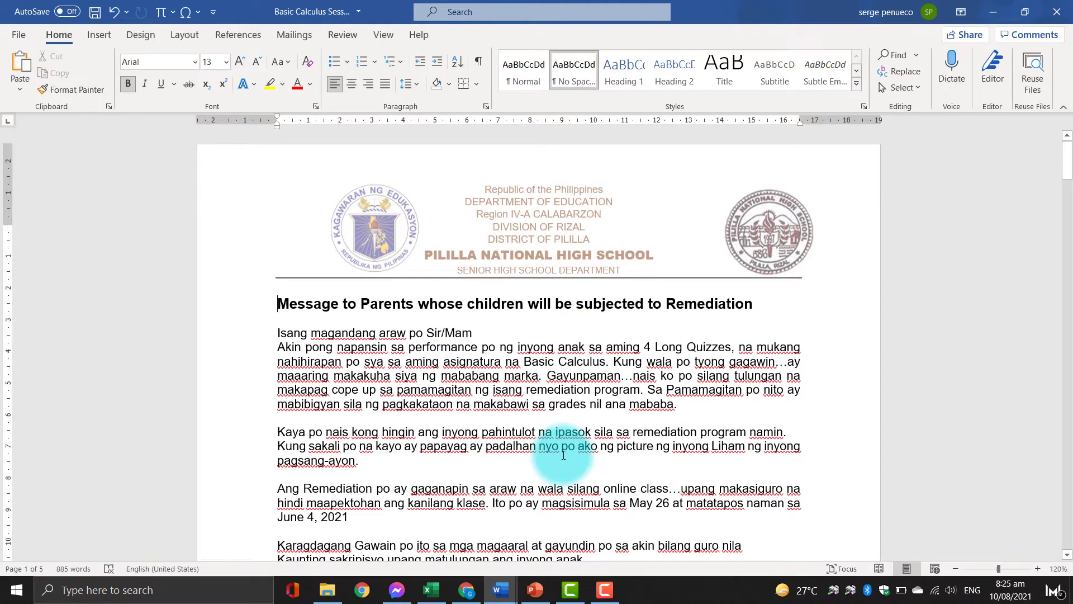
pyautogui.moveTo(570, 589)
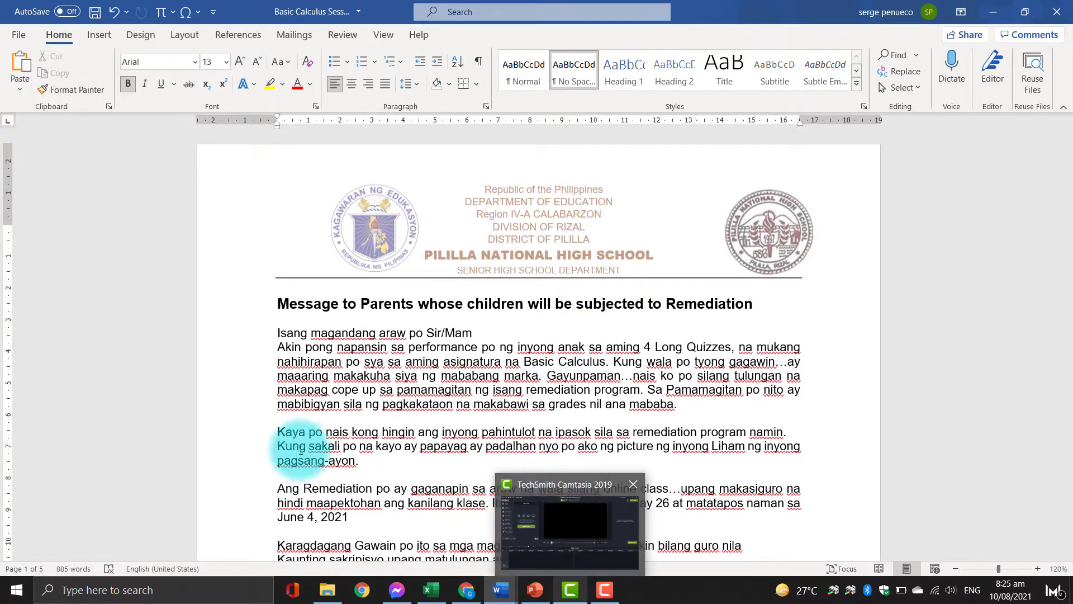
pyautogui.scroll(-3, 606, 492)
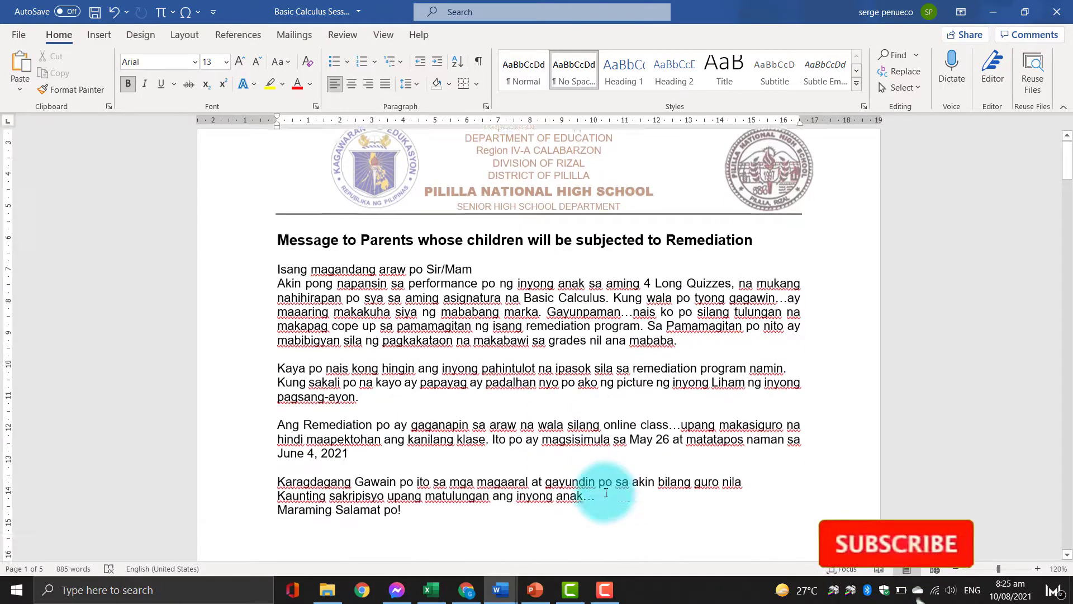
pyautogui.scroll(-4, 606, 492)
pyautogui.scroll(-3, 606, 492)
pyautogui.scroll(-3, 606, 492)
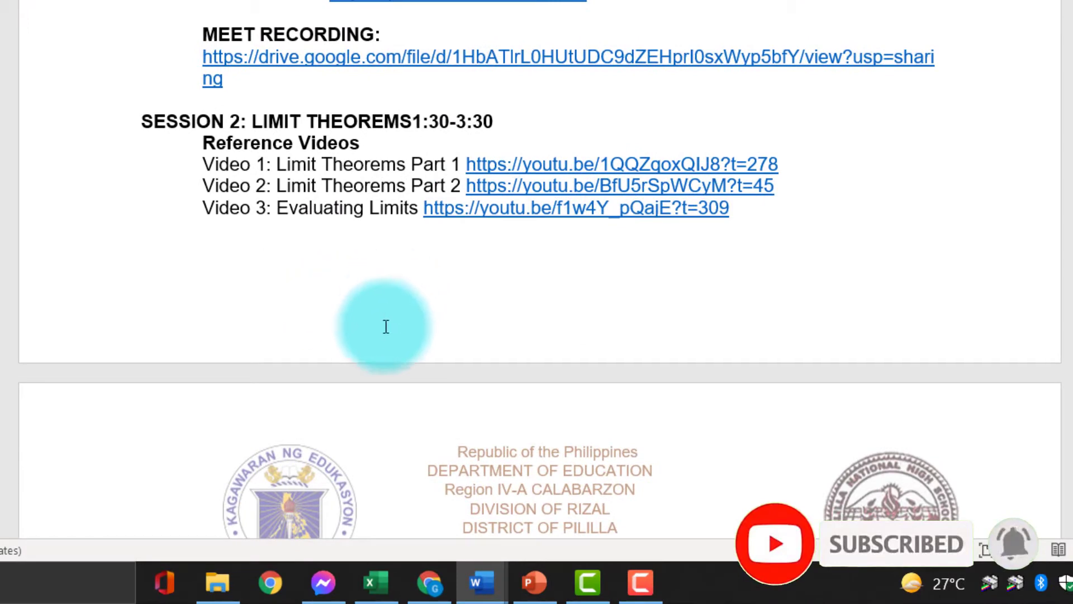
# Open page 1's footer below the Session 2 reference video list for editing.
pyautogui.doubleClick(388, 327)
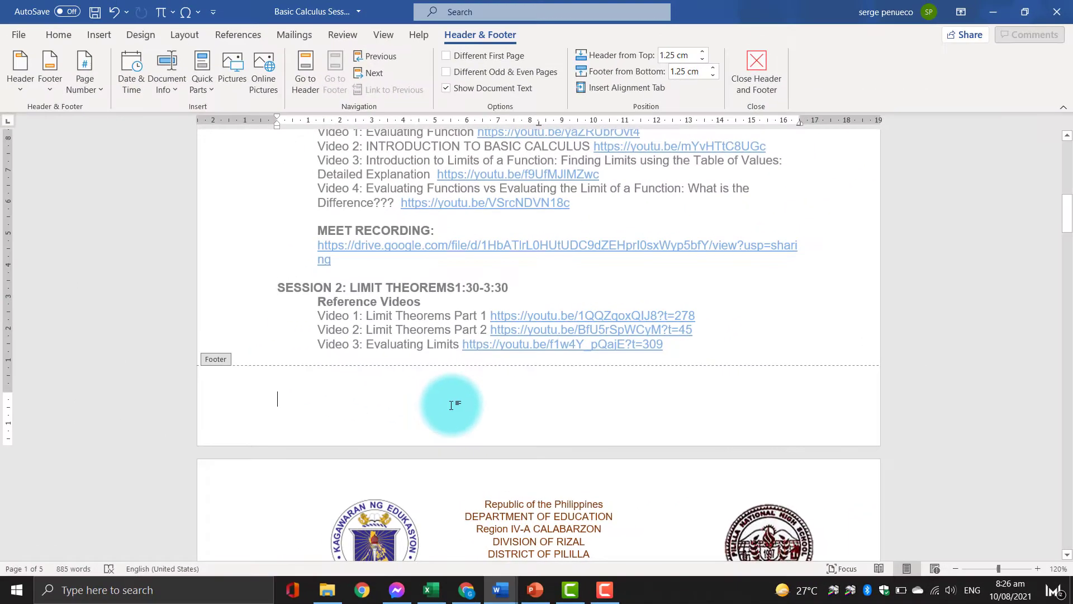
pyautogui.click(503, 598)
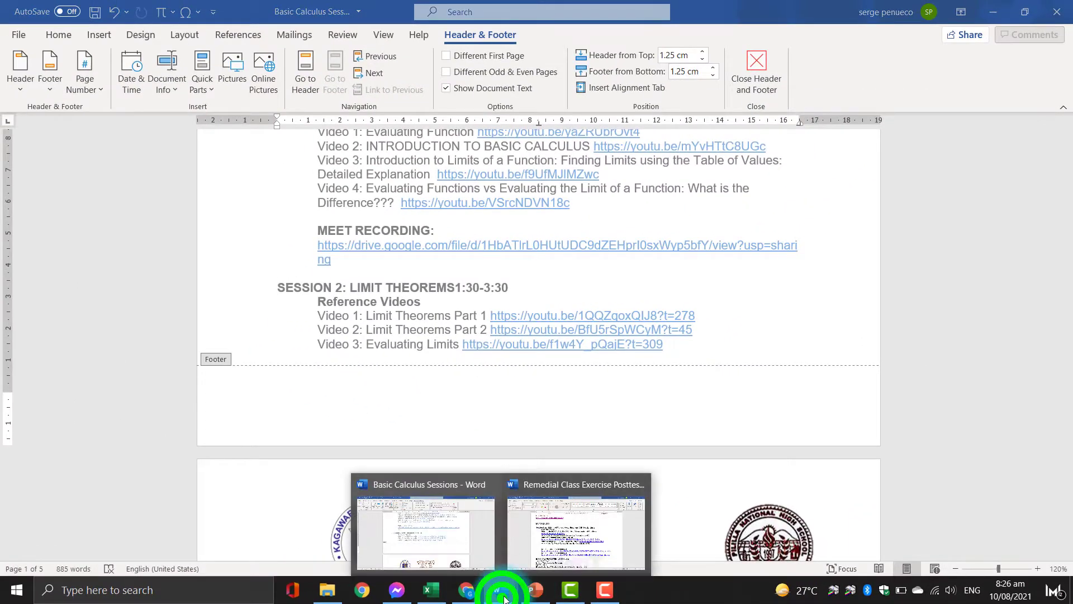
pyautogui.click(547, 560)
pyautogui.scroll(-2, 431, 492)
pyautogui.scroll(-10, 431, 497)
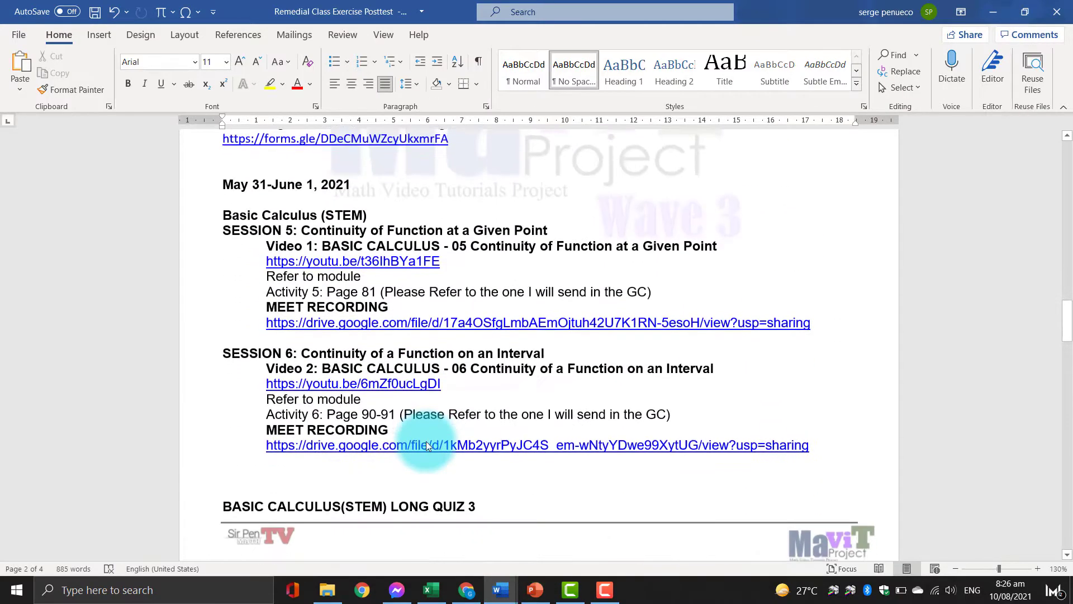
pyautogui.scroll(-10, 427, 459)
pyautogui.scroll(2, 397, 458)
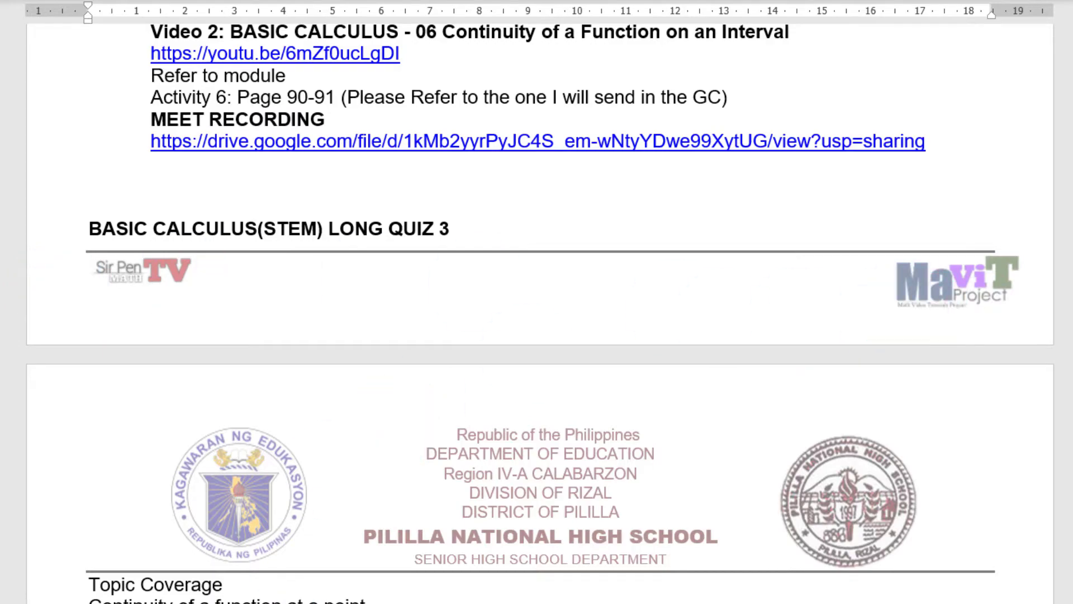
pyautogui.click(500, 590)
pyautogui.click(442, 550)
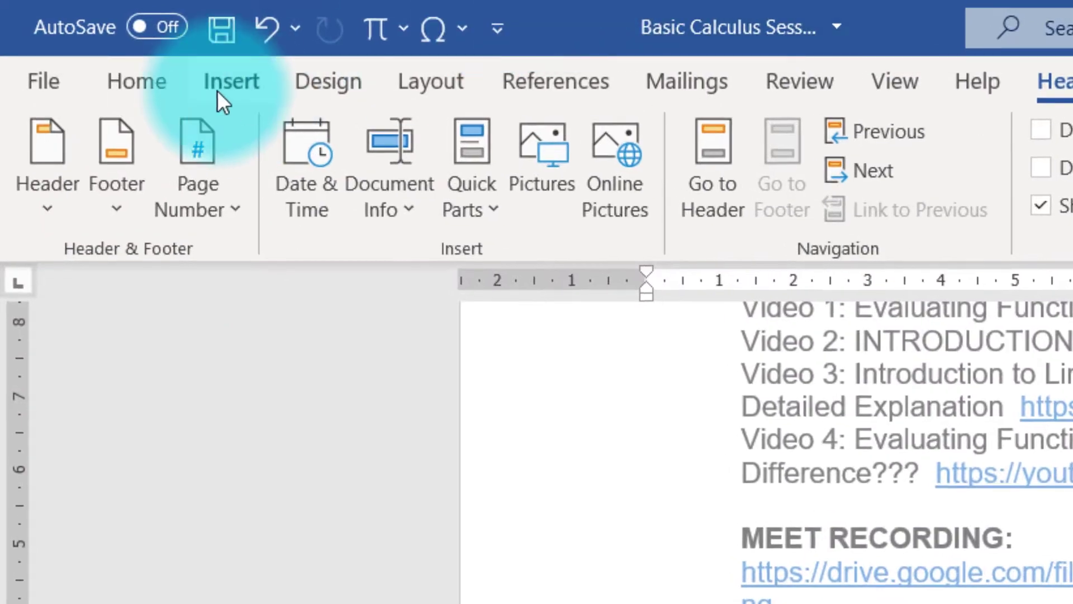
# Insert the 'Sir pen math tv' logo picture from this device into the footer.
pyautogui.click(227, 84)
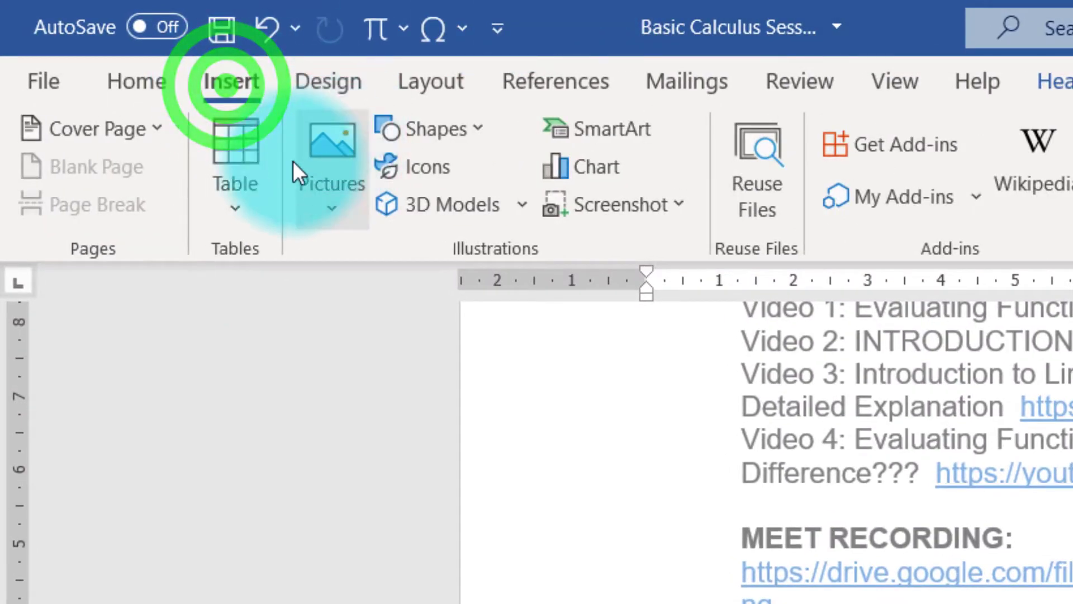
pyautogui.click(337, 149)
pyautogui.click(421, 316)
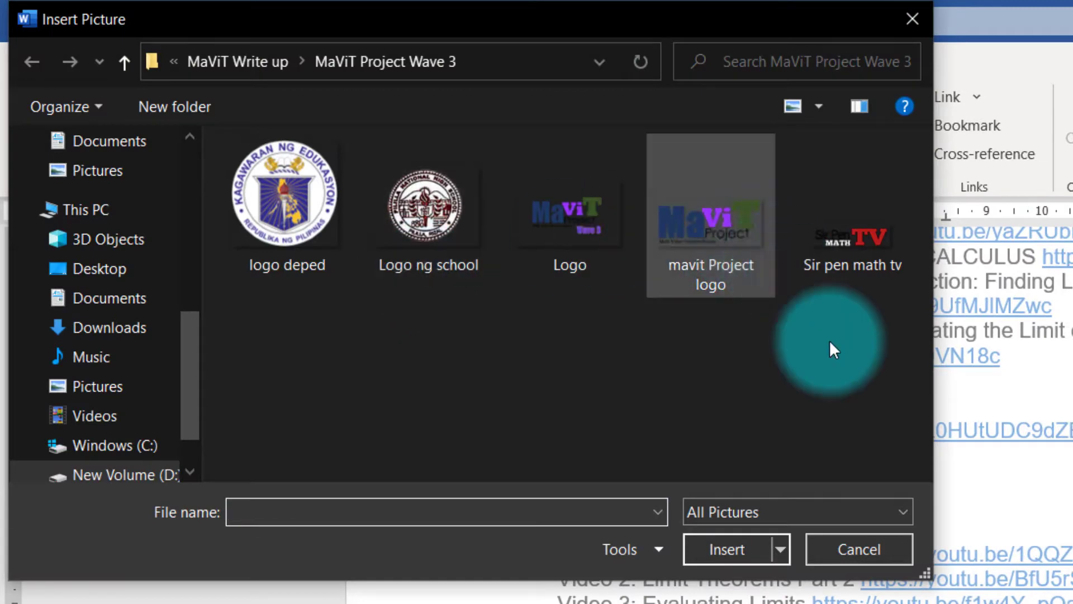
pyautogui.doubleClick(854, 232)
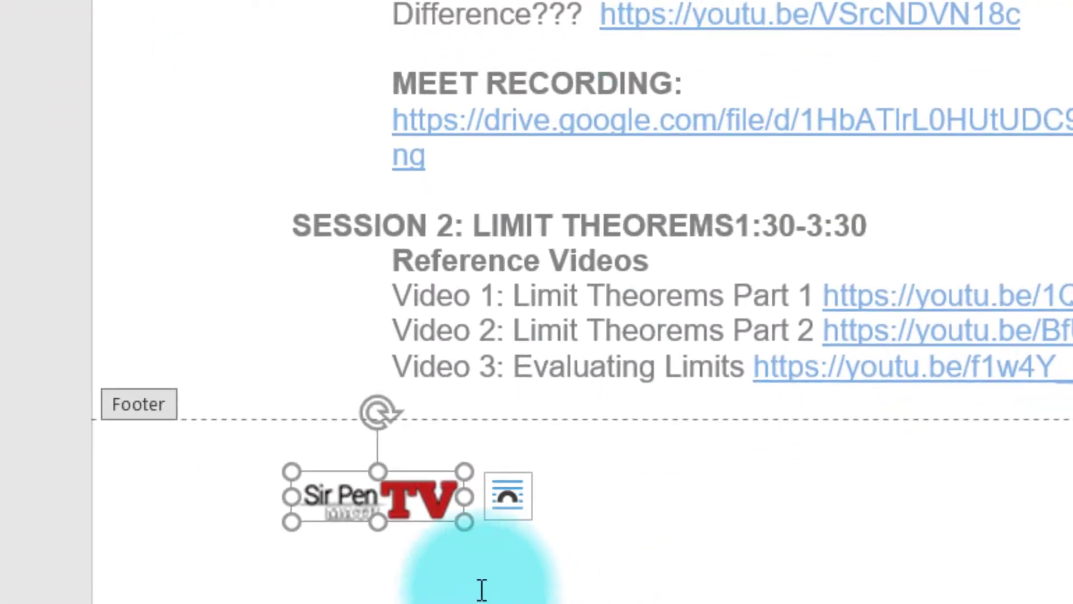
pyautogui.click(428, 488)
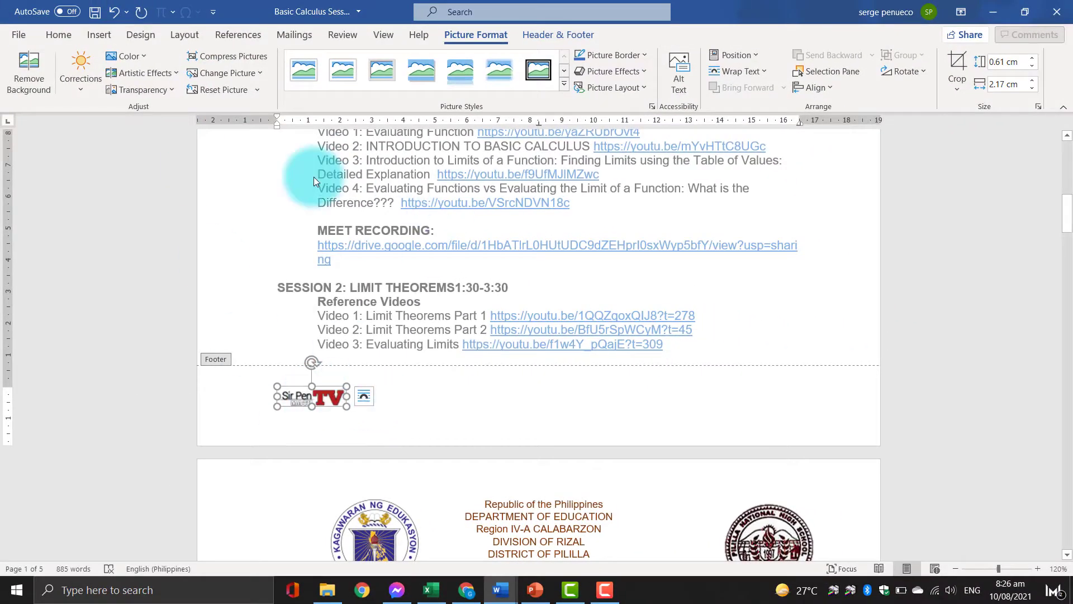
pyautogui.click(314, 176)
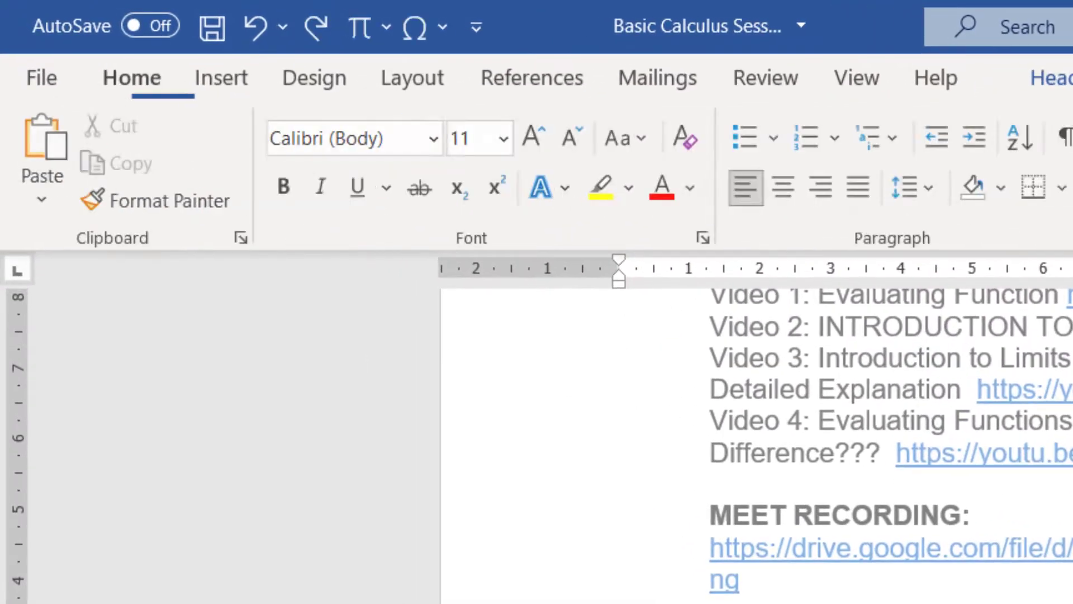
# Insert the 'mavit Project logo' picture from this device beside the Sir Pen Math TV logo.
pyautogui.click(227, 78)
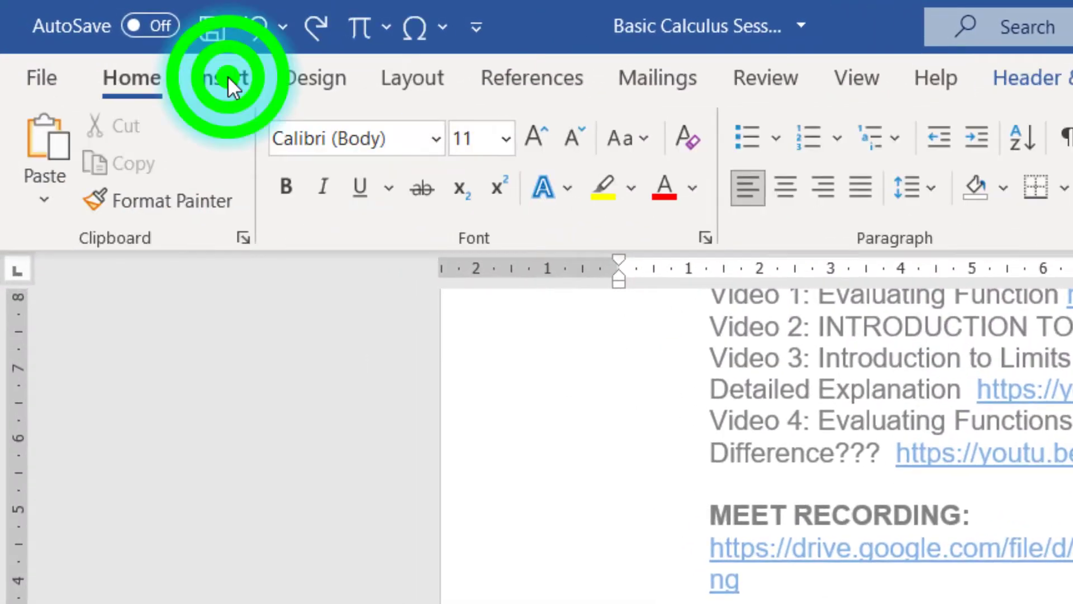
pyautogui.click(323, 148)
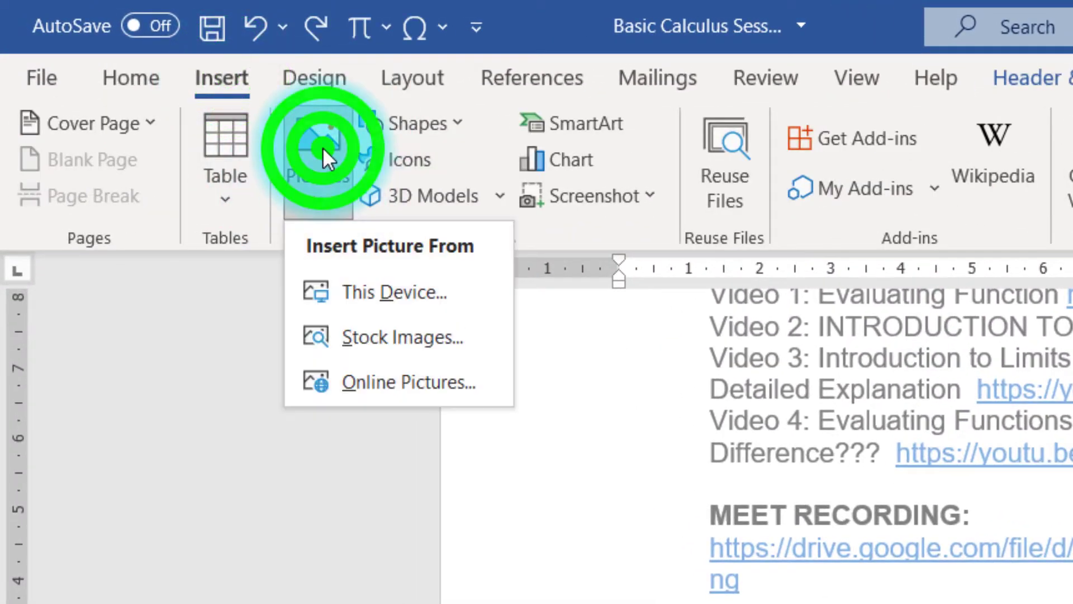
pyautogui.click(426, 304)
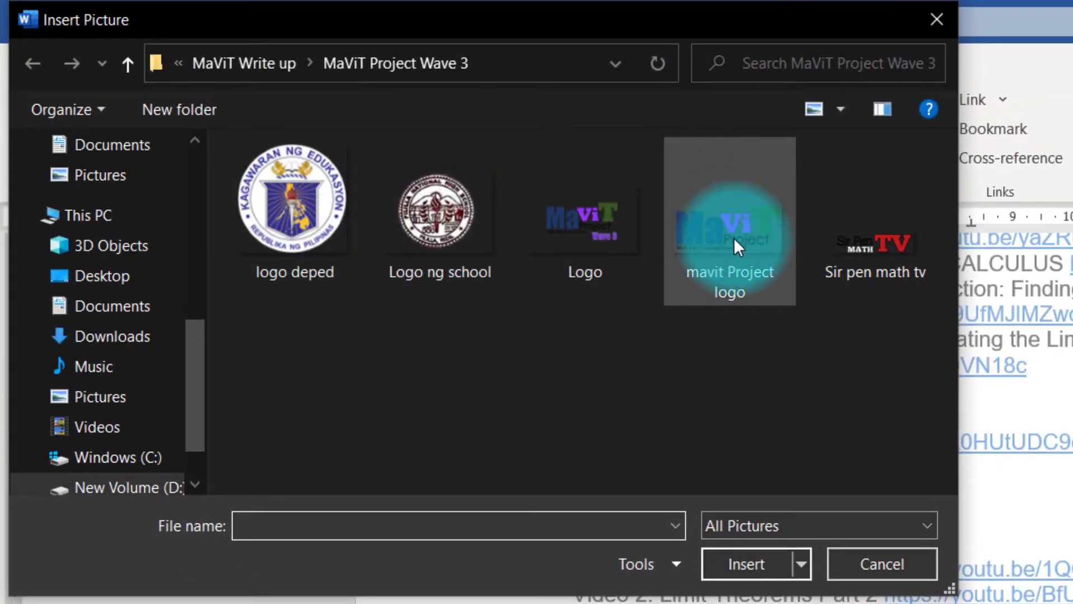
pyautogui.doubleClick(733, 237)
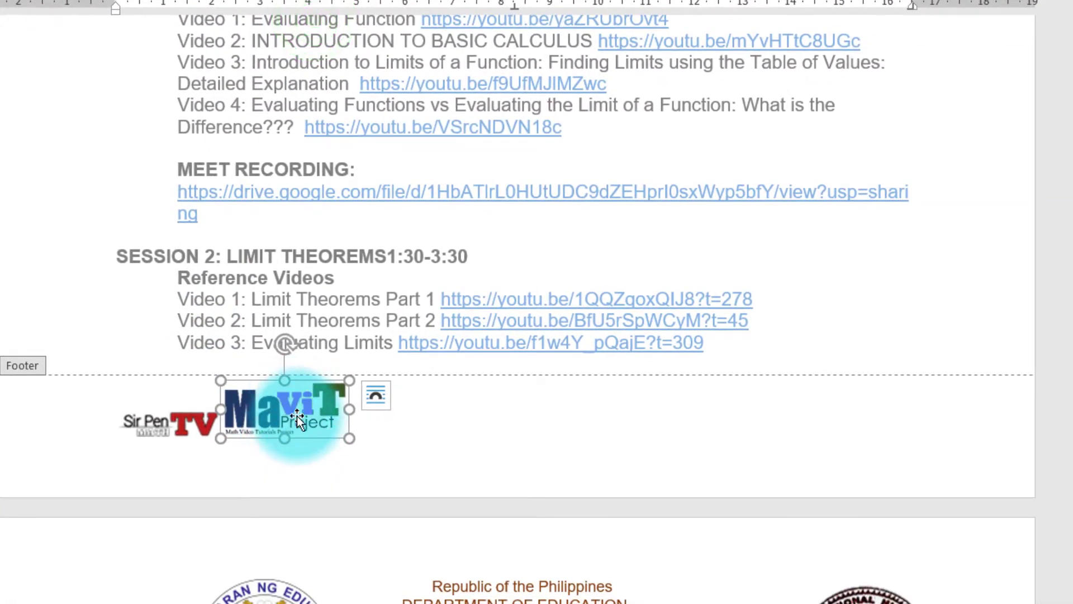
pyautogui.click(319, 438)
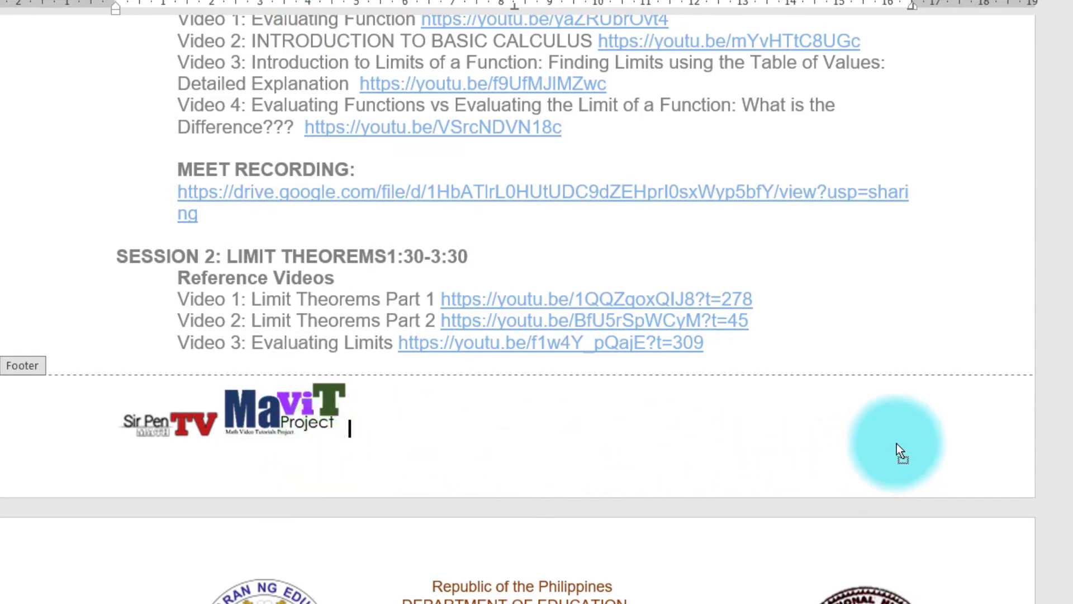
pyautogui.click(334, 474)
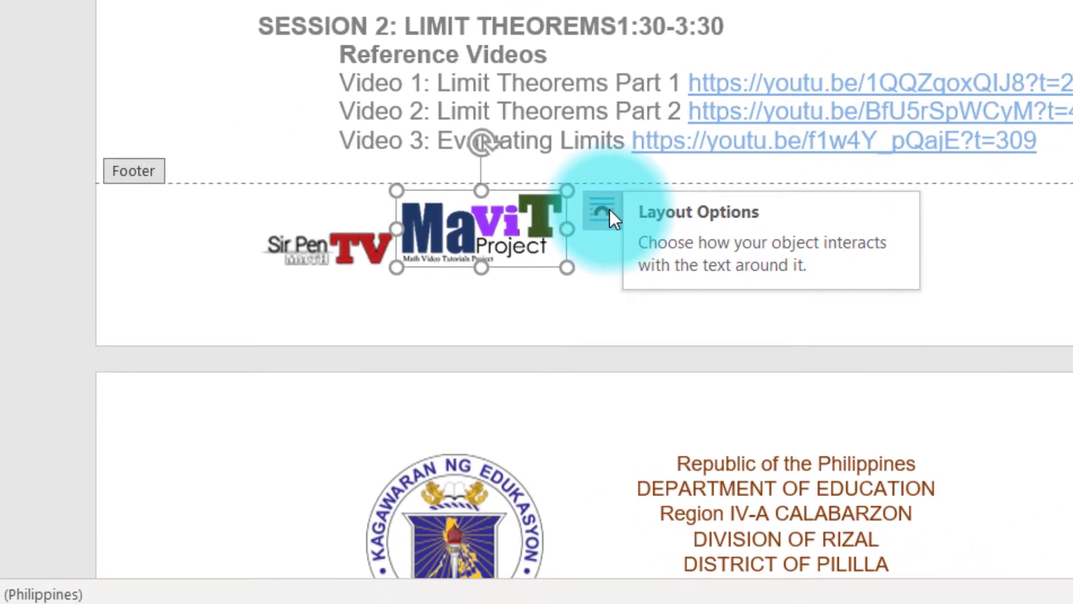
# Float the MaViT logo In Front of Text and shrink it to 1.01 × 2.26 cm at the footer's right end.
pyautogui.click(382, 400)
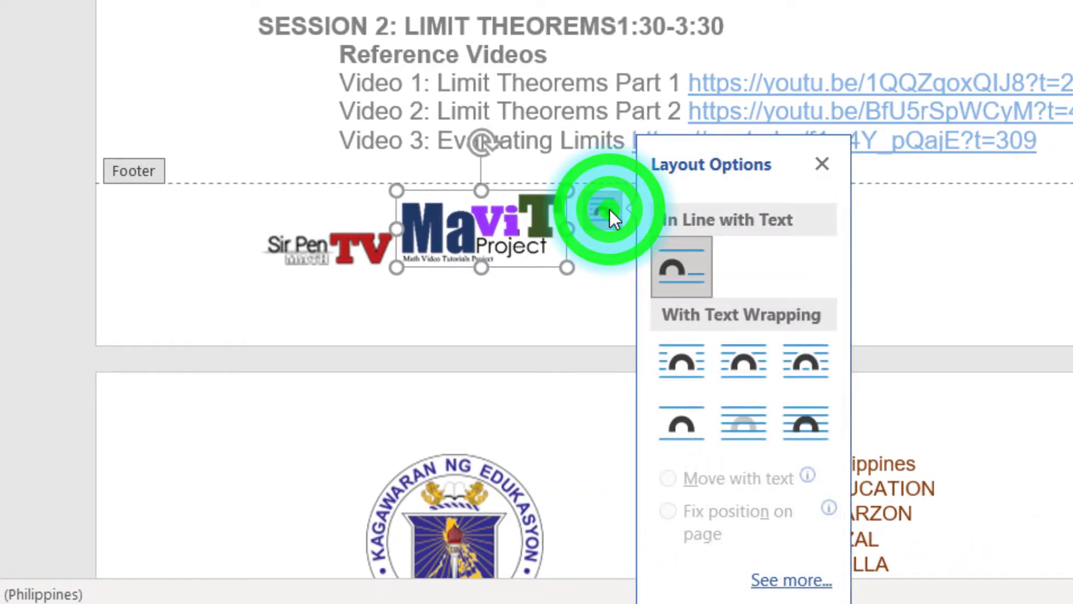
pyautogui.click(817, 425)
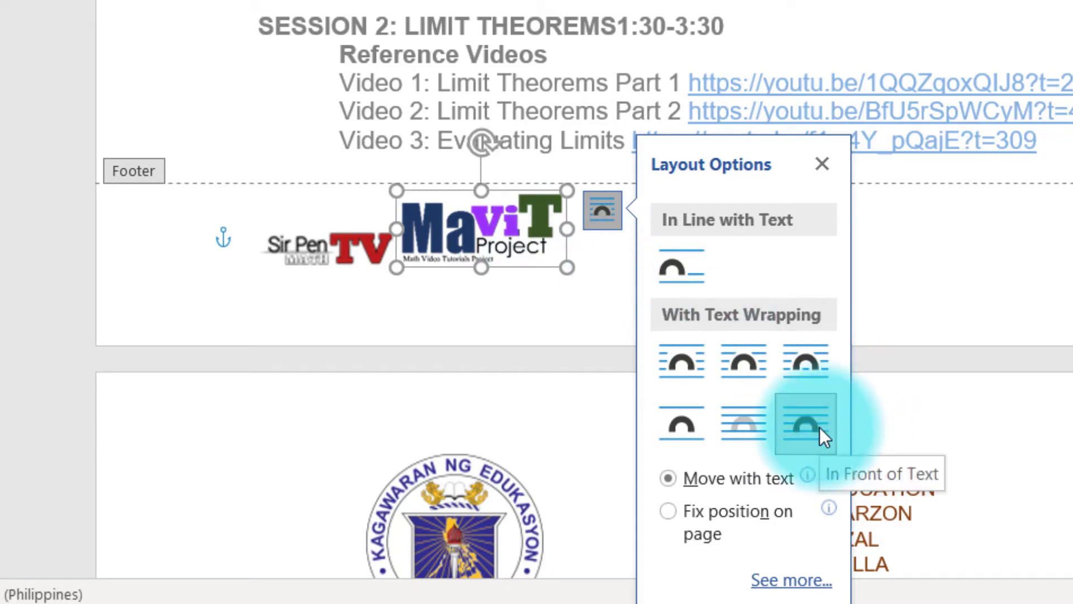
pyautogui.click(531, 323)
pyautogui.moveTo(501, 260); pyautogui.dragTo(528, 265)
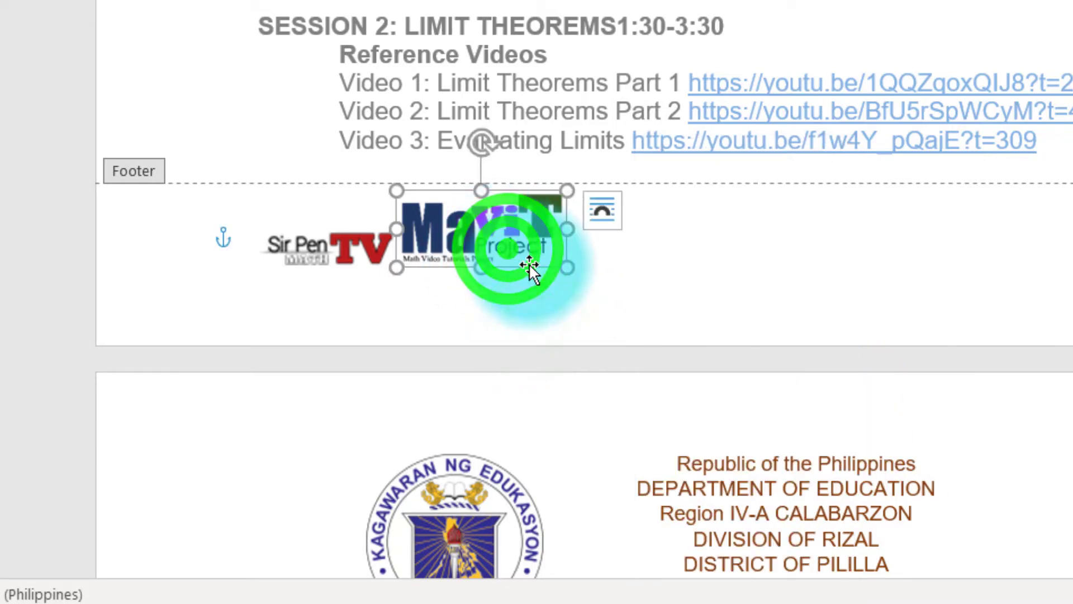
pyautogui.moveTo(872, 303); pyautogui.dragTo(834, 405)
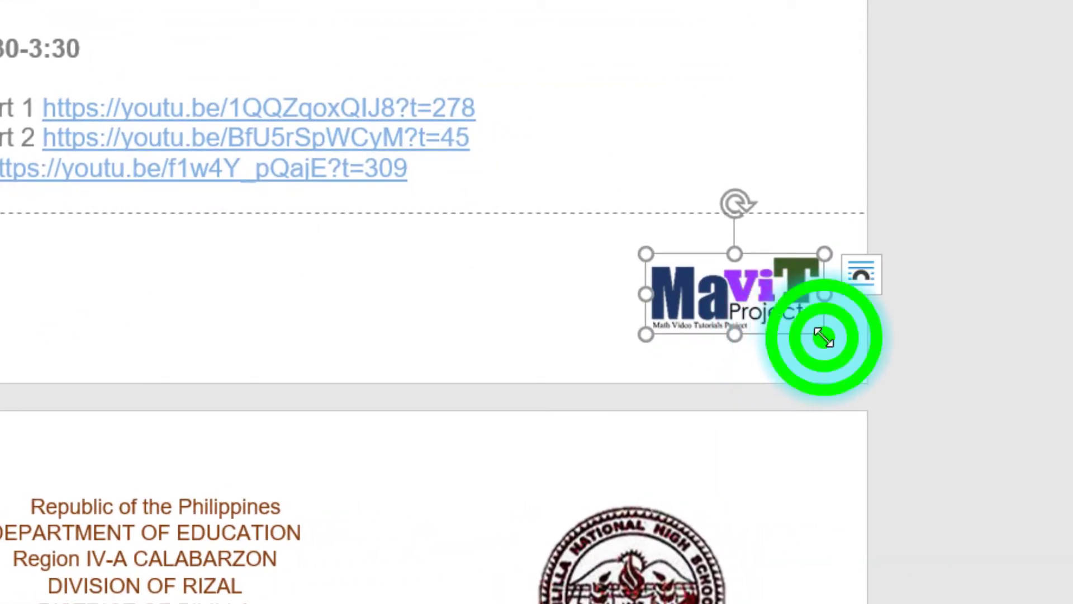
pyautogui.moveTo(824, 335); pyautogui.dragTo(798, 318)
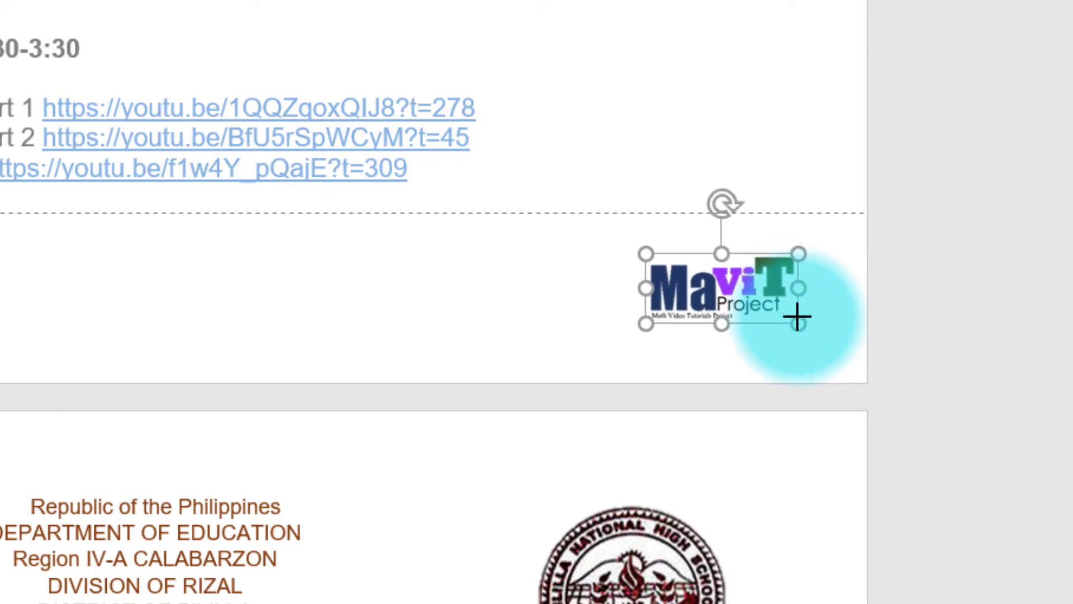
pyautogui.moveTo(727, 292); pyautogui.dragTo(759, 327)
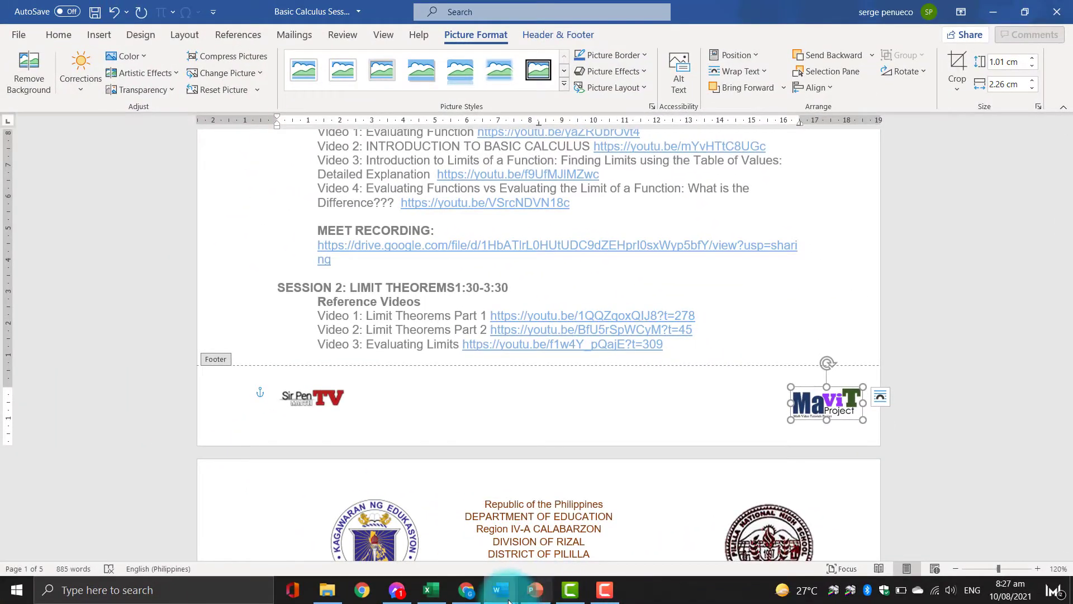
pyautogui.click(534, 592)
pyautogui.click(534, 592)
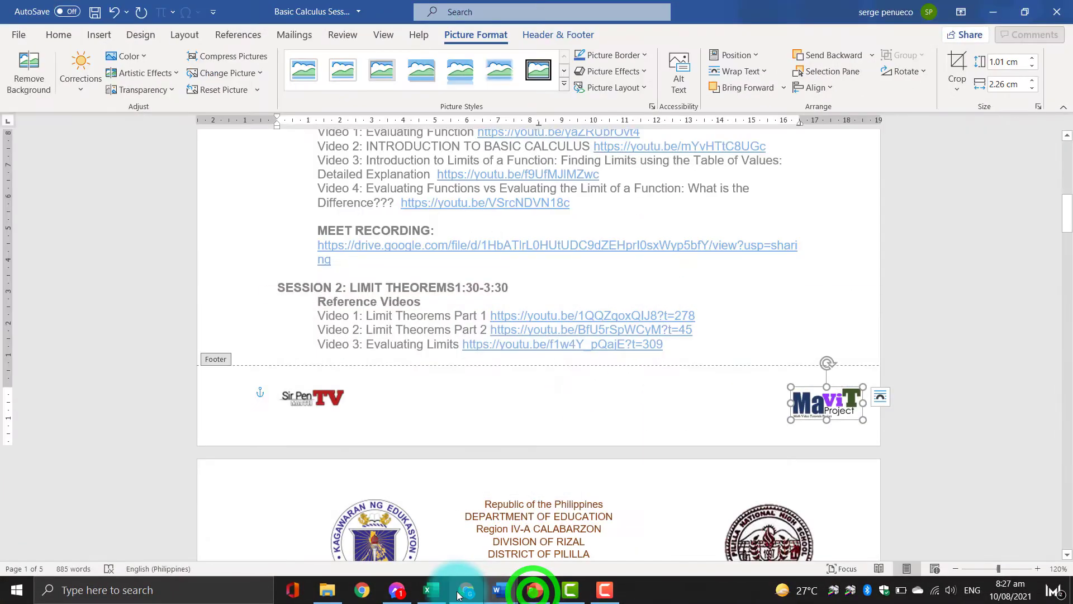
pyautogui.click(582, 541)
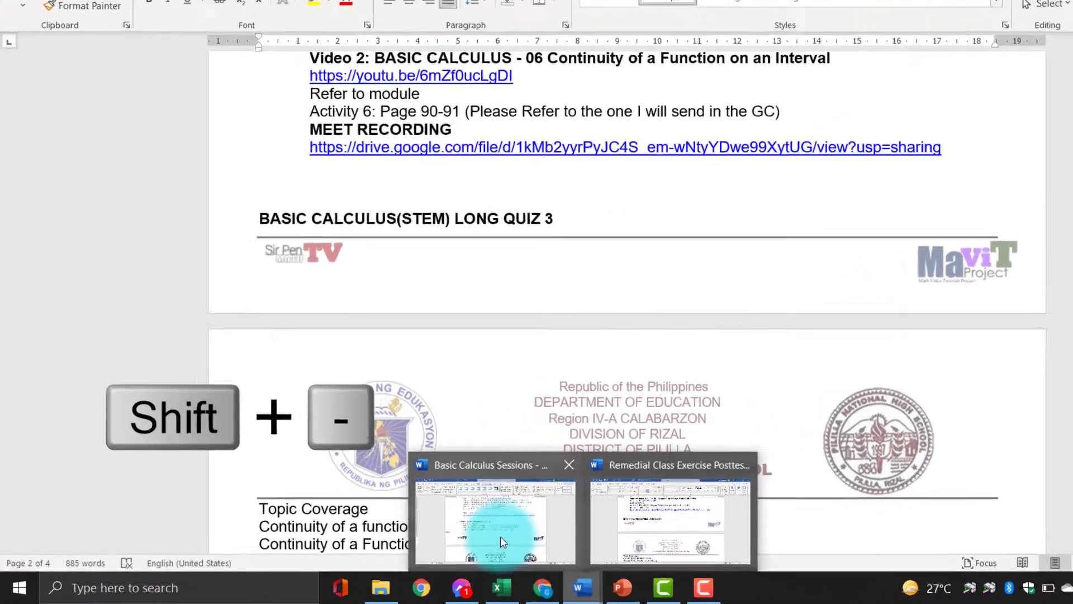
pyautogui.click(501, 541)
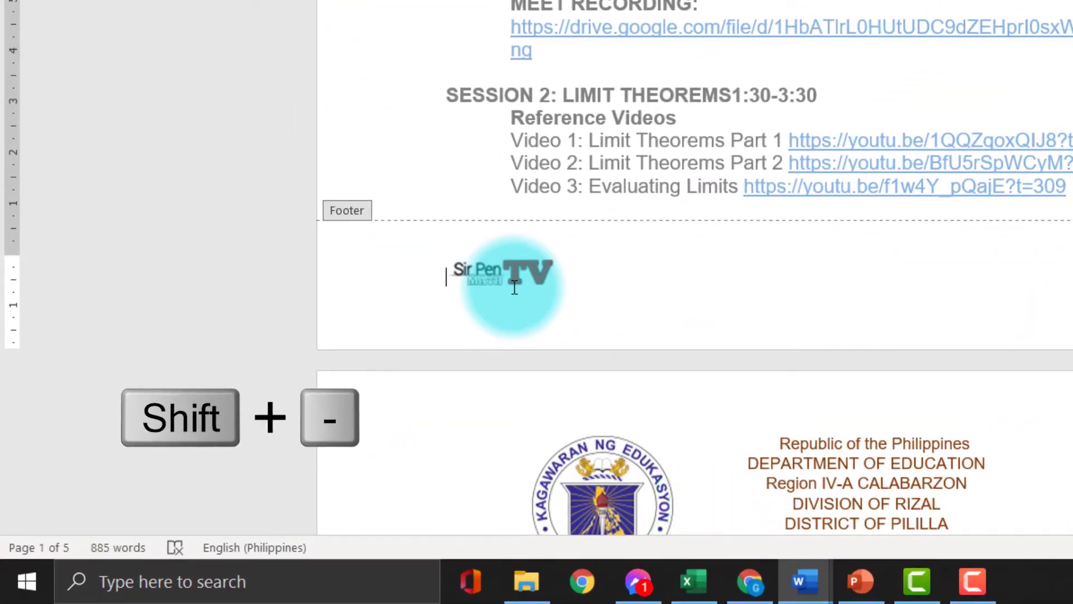
# Type a row of underscores at the top of the footer so it becomes a full-width border line.
pyautogui.write('_____')
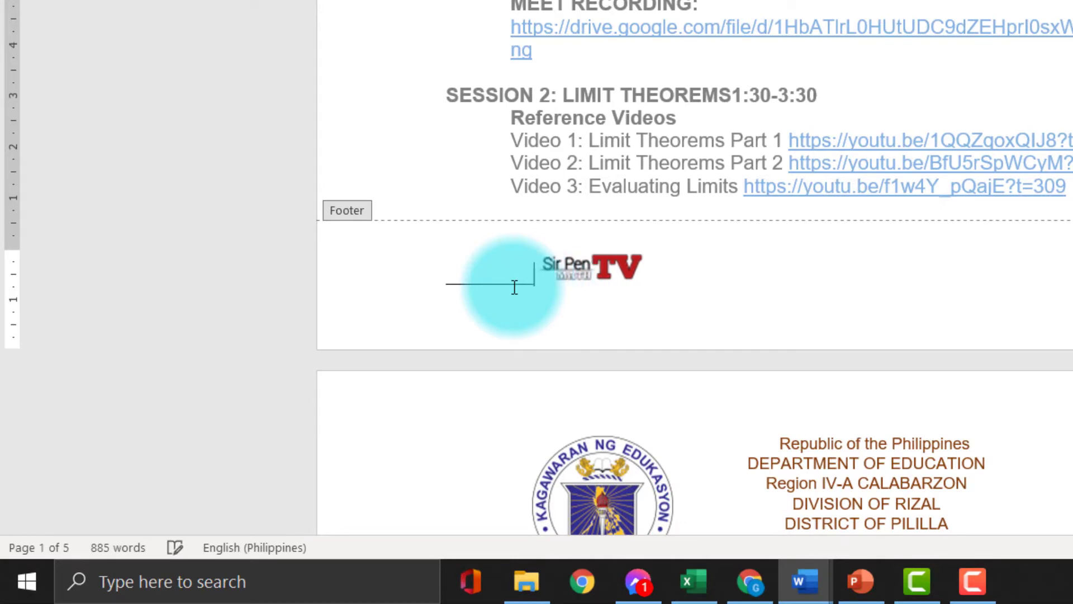
pyautogui.write('______')
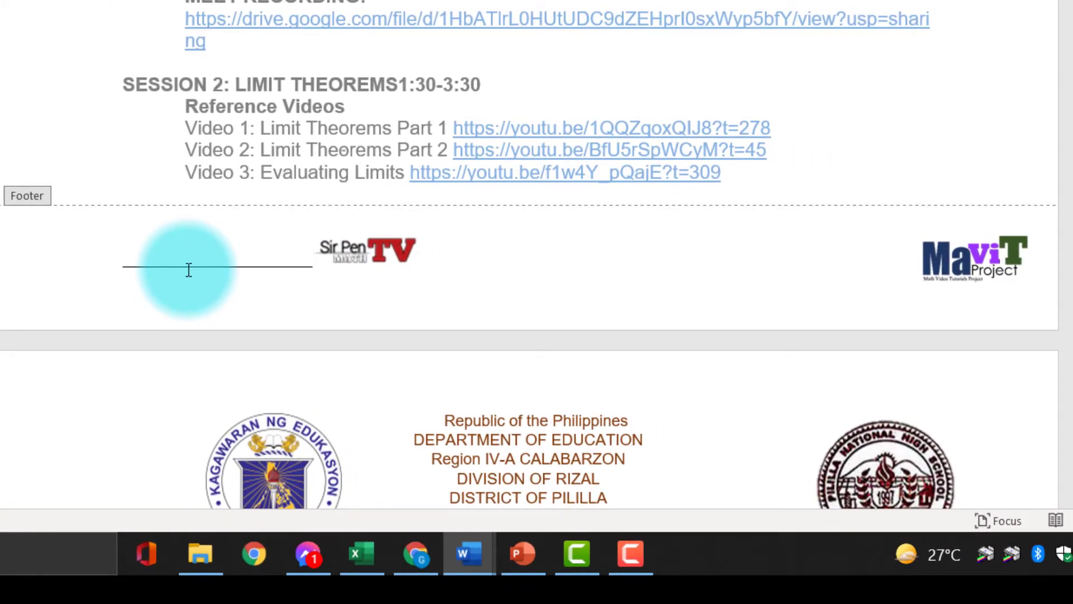
pyautogui.press('Return')
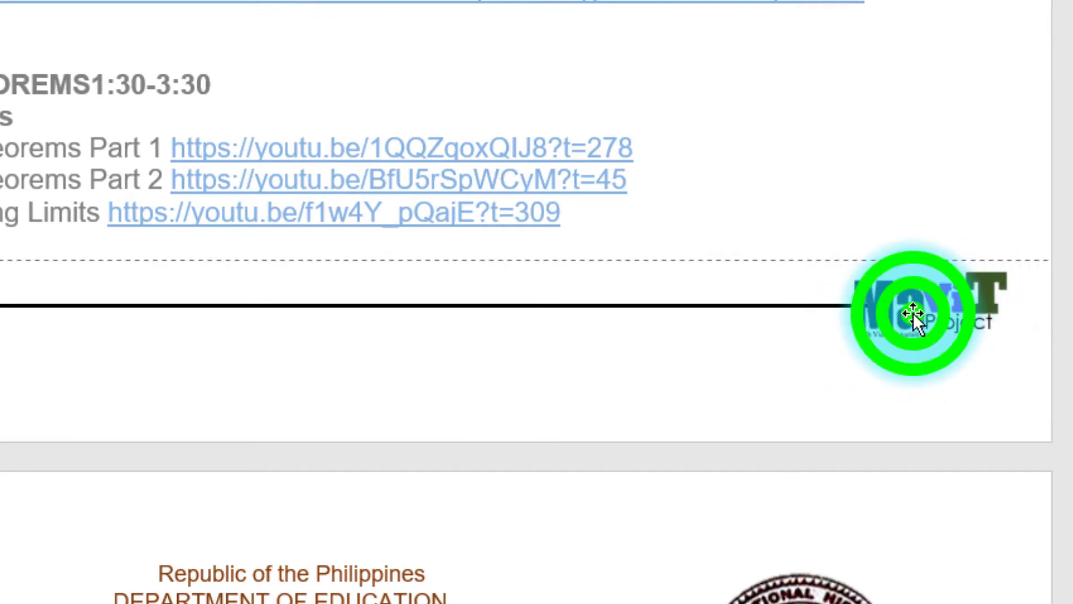
# Move the MaViT logo under the footer line's right end, level with the Sir Pen TV logo.
pyautogui.moveTo(913, 313); pyautogui.dragTo(914, 354)
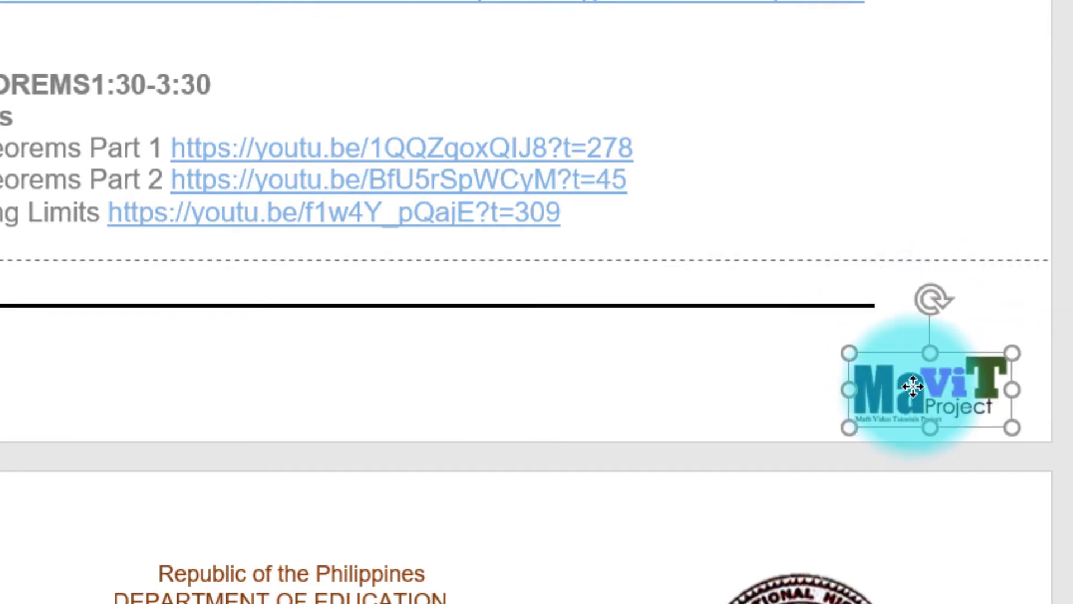
pyautogui.moveTo(915, 400); pyautogui.dragTo(908, 362)
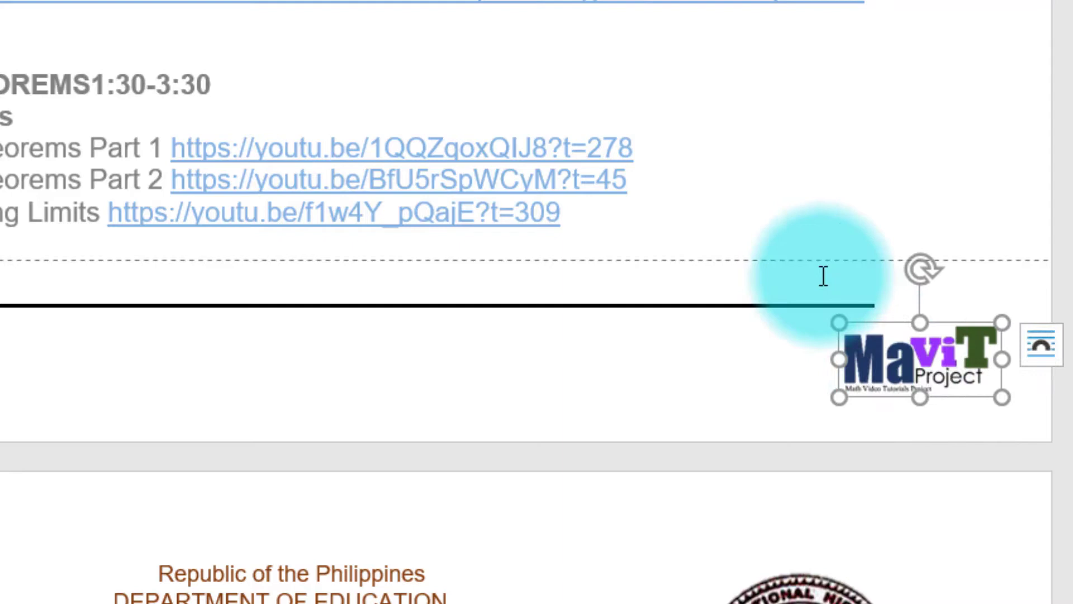
pyautogui.click(873, 305)
pyautogui.click(748, 309)
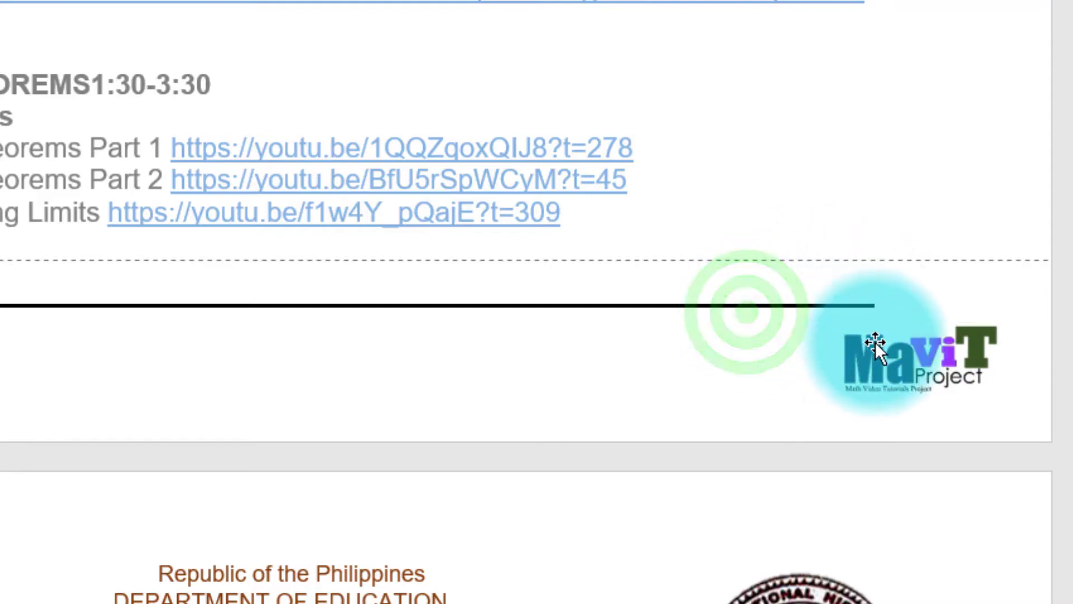
pyautogui.moveTo(917, 332); pyautogui.dragTo(801, 330)
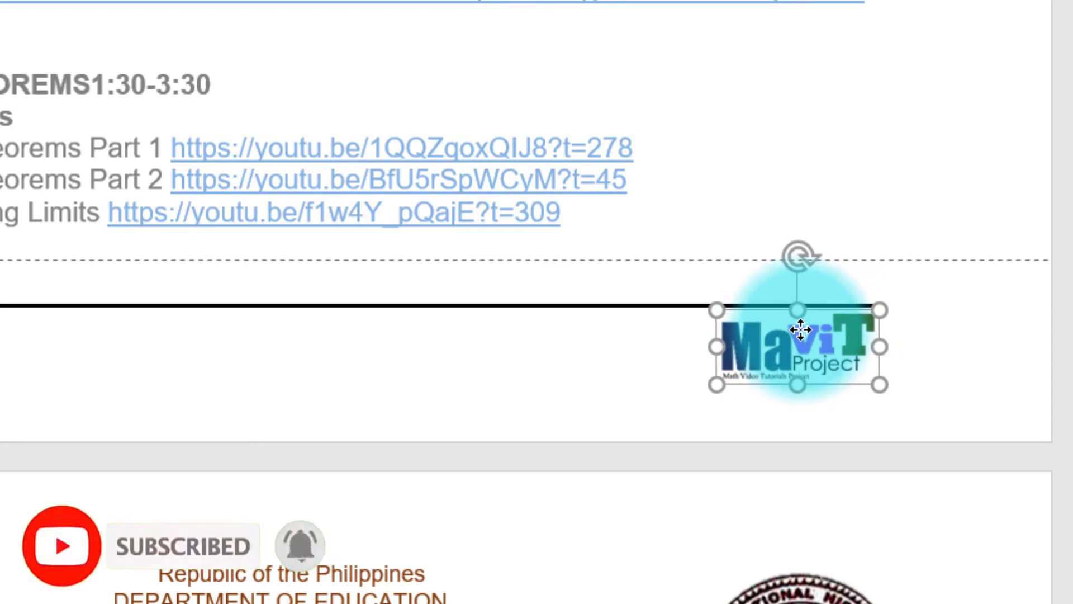
pyautogui.click(980, 353)
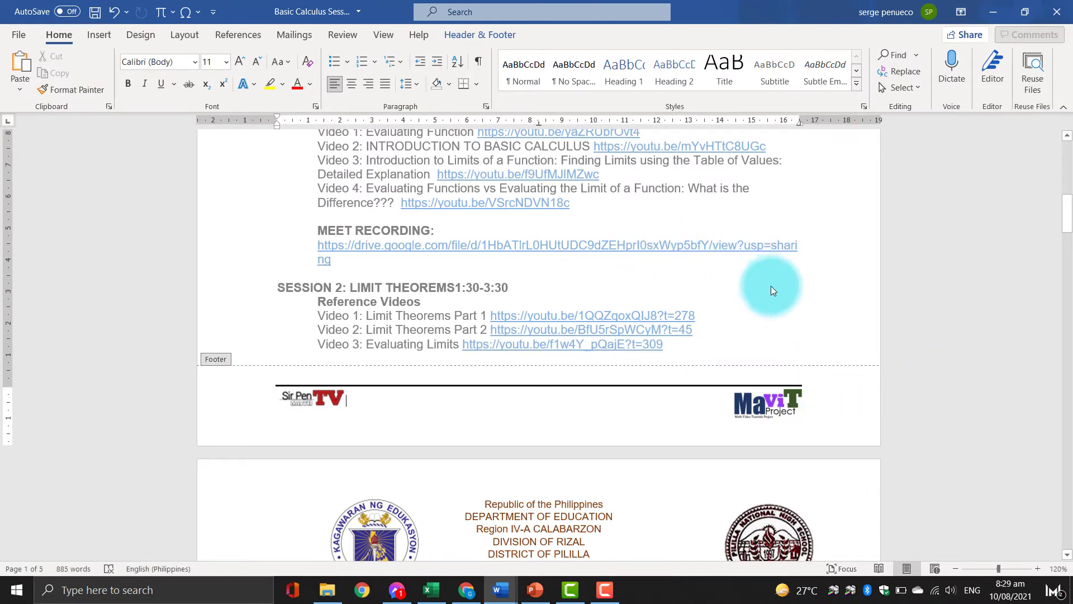
# Exit the footer and scroll through Basic Calculus Sessions to check the header and footer on every page.
pyautogui.doubleClick(646, 192)
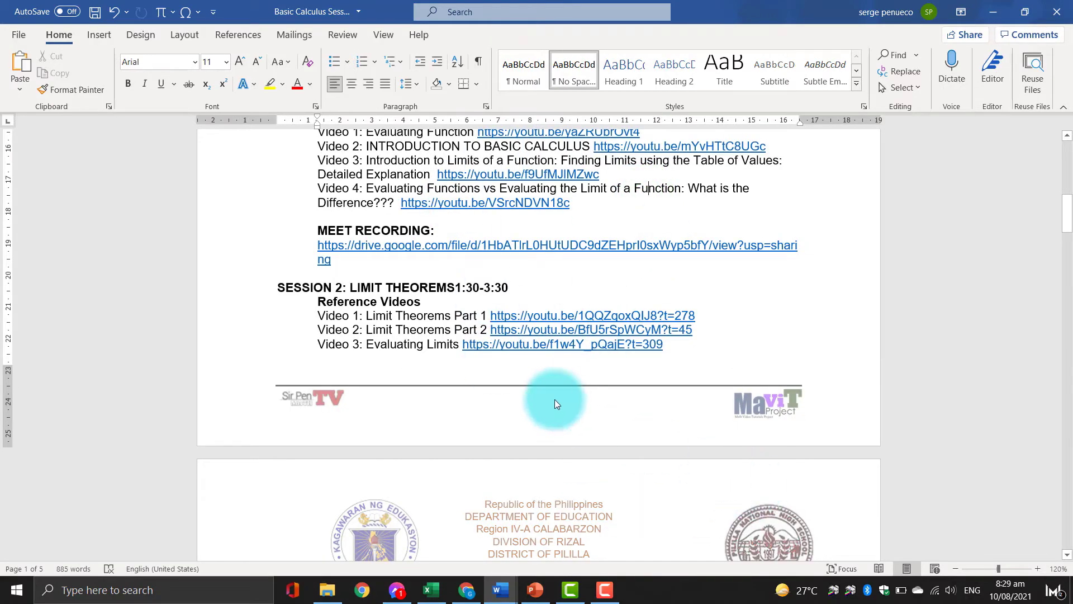
pyautogui.scroll(-5, 575, 443)
pyautogui.scroll(-5, 580, 414)
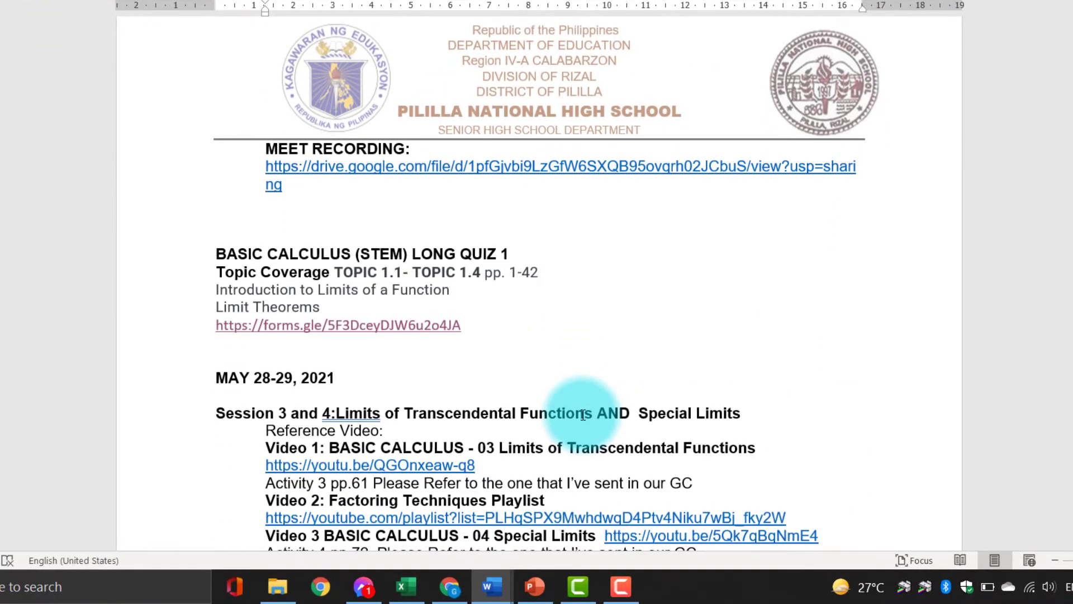
pyautogui.scroll(-5, 570, 412)
pyautogui.scroll(-4, 583, 415)
pyautogui.scroll(-1, 583, 415)
pyautogui.scroll(-8, 583, 415)
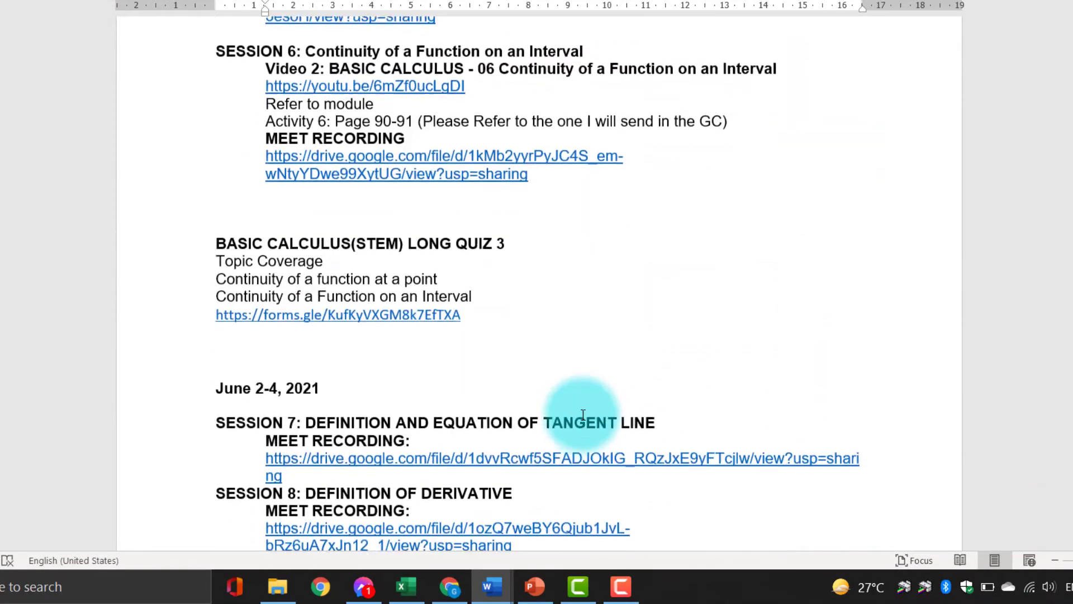
pyautogui.scroll(-5, 584, 420)
pyautogui.scroll(-4, 582, 415)
pyautogui.scroll(-6, 582, 415)
pyautogui.scroll(-9, 581, 415)
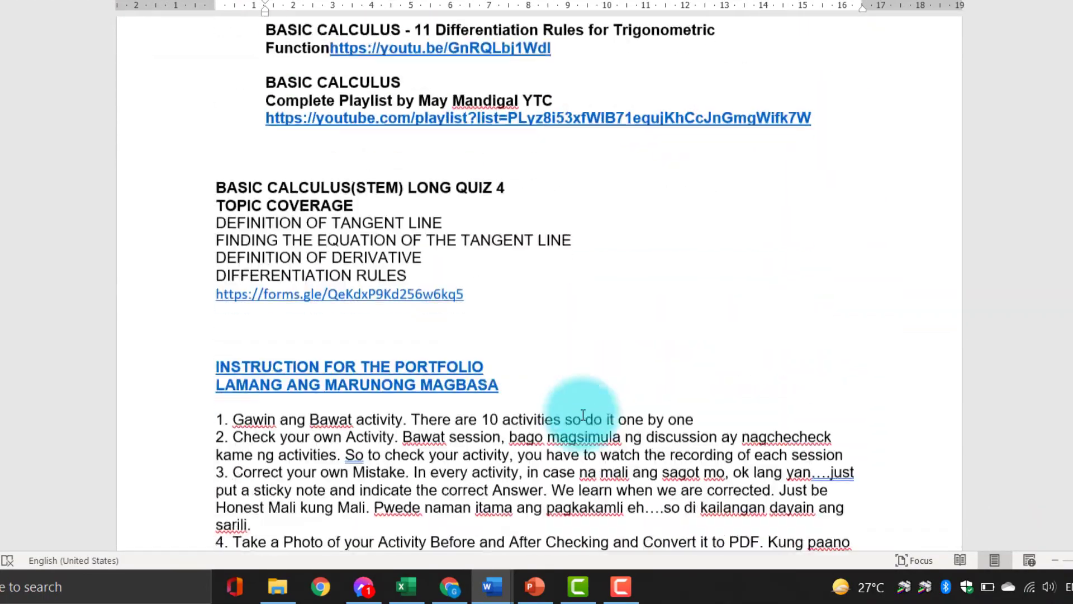
pyautogui.scroll(20, 583, 415)
pyautogui.scroll(15, 583, 415)
pyautogui.scroll(5, 583, 415)
pyautogui.scroll(-5, 581, 425)
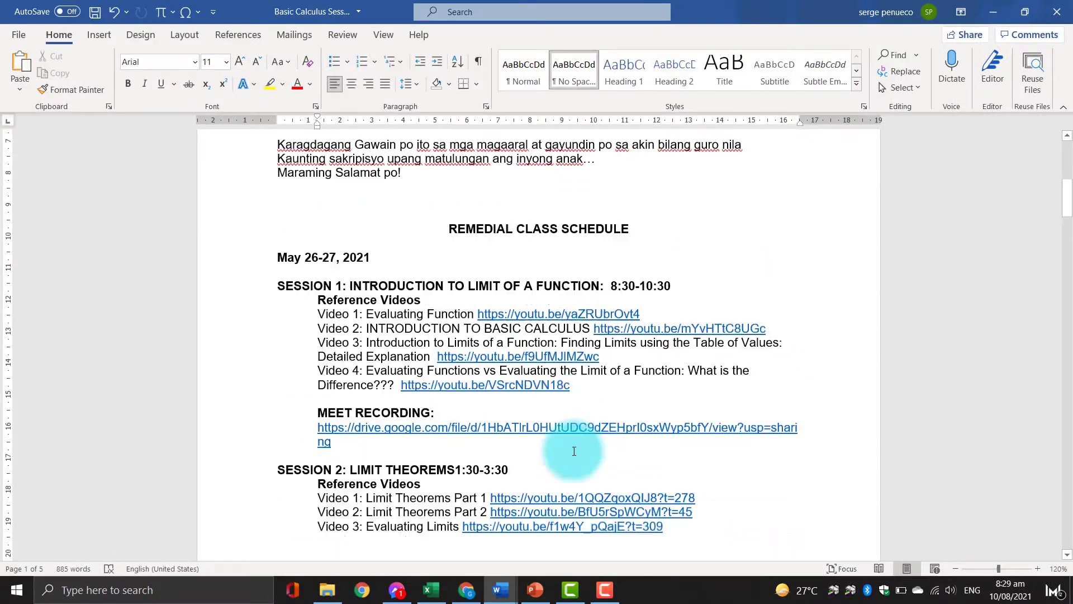
pyautogui.scroll(5, 574, 453)
pyautogui.scroll(-1, 570, 503)
pyautogui.scroll(-2, 567, 531)
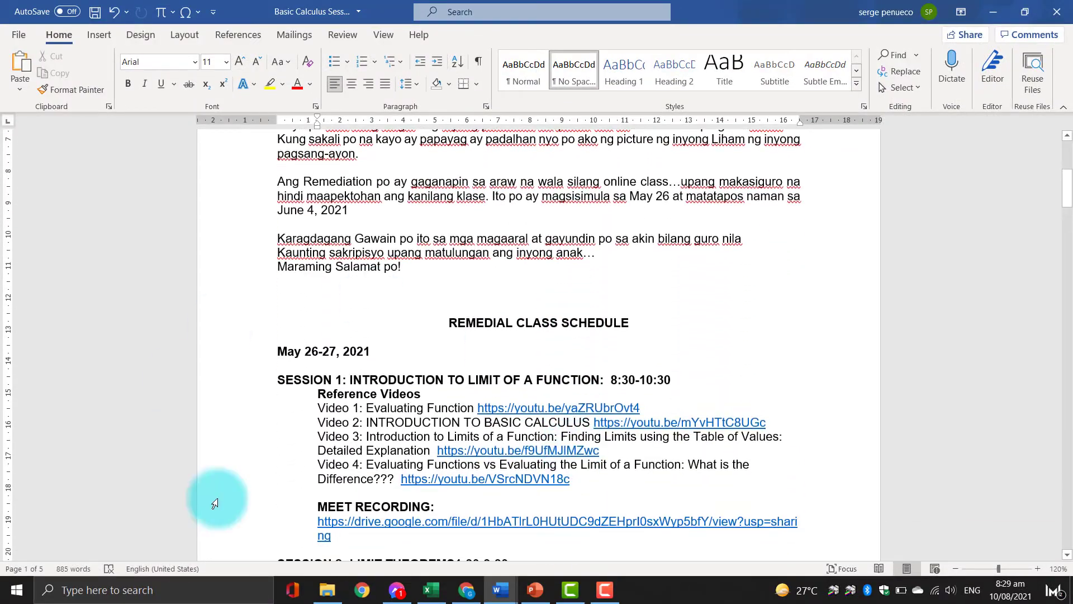
pyautogui.keyDown('ctrl'); pyautogui.scroll(-2, 553, 552); pyautogui.keyUp('ctrl')
pyautogui.keyDown('ctrl'); pyautogui.scroll(-2, 547, 542); pyautogui.keyUp('ctrl')
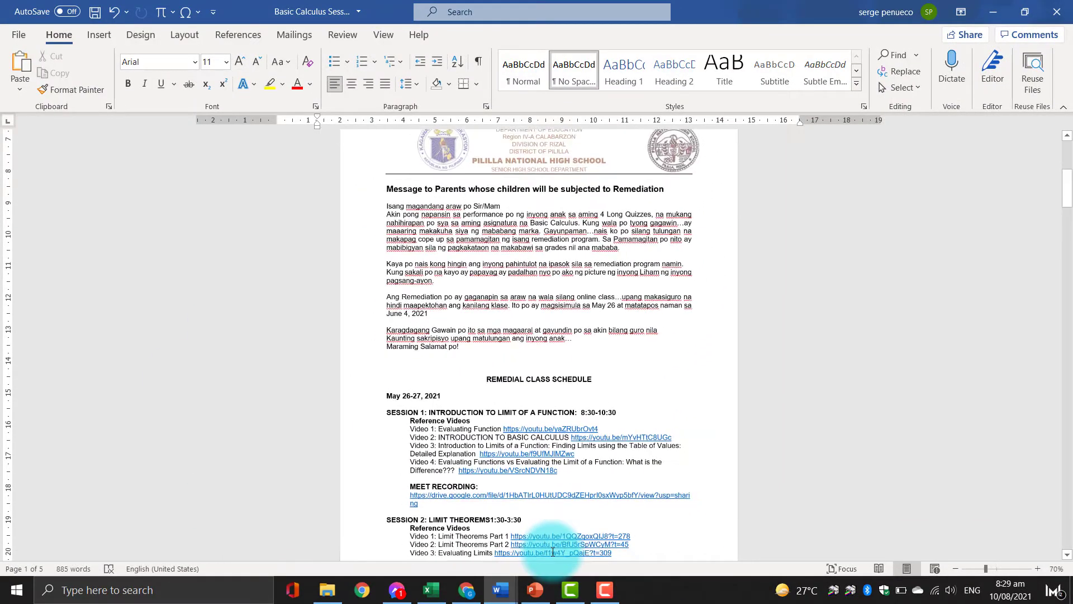
pyautogui.keyDown('ctrl'); pyautogui.scroll(-1, 537, 559); pyautogui.keyUp('ctrl')
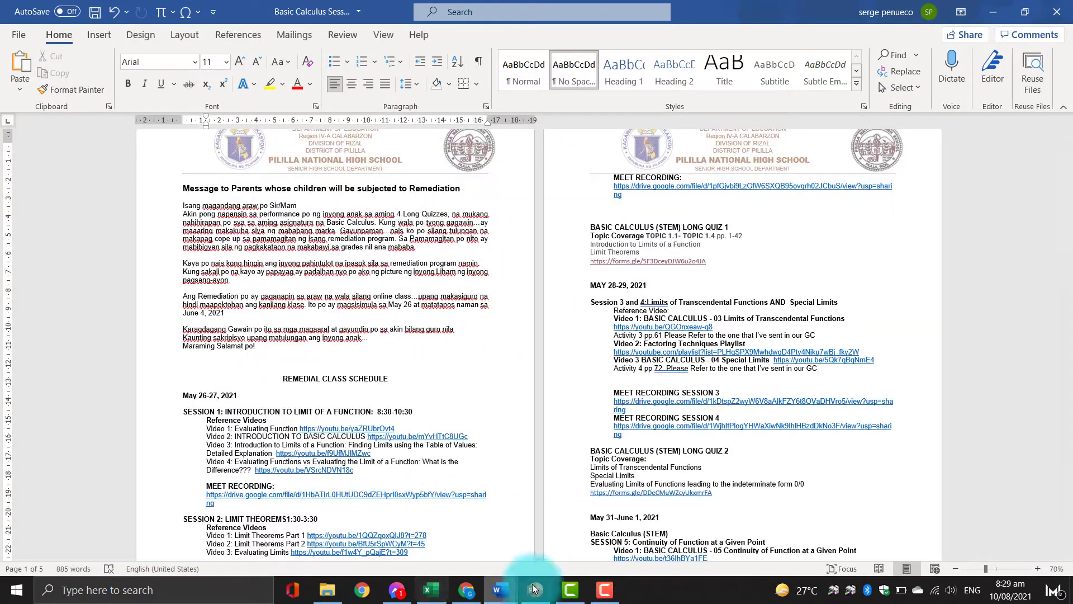
# Switch to the Remedial Class Exercise Posttest document and scroll through it.
pyautogui.click(501, 598)
pyautogui.click(542, 553)
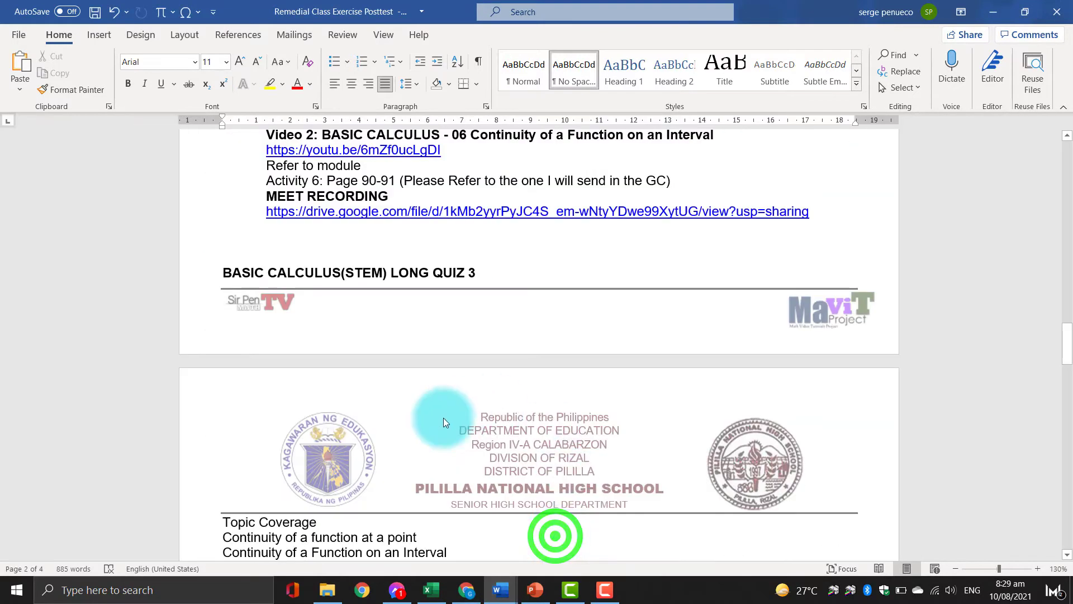
pyautogui.scroll(3, 444, 417)
pyautogui.scroll(5, 482, 356)
pyautogui.scroll(-1, 482, 356)
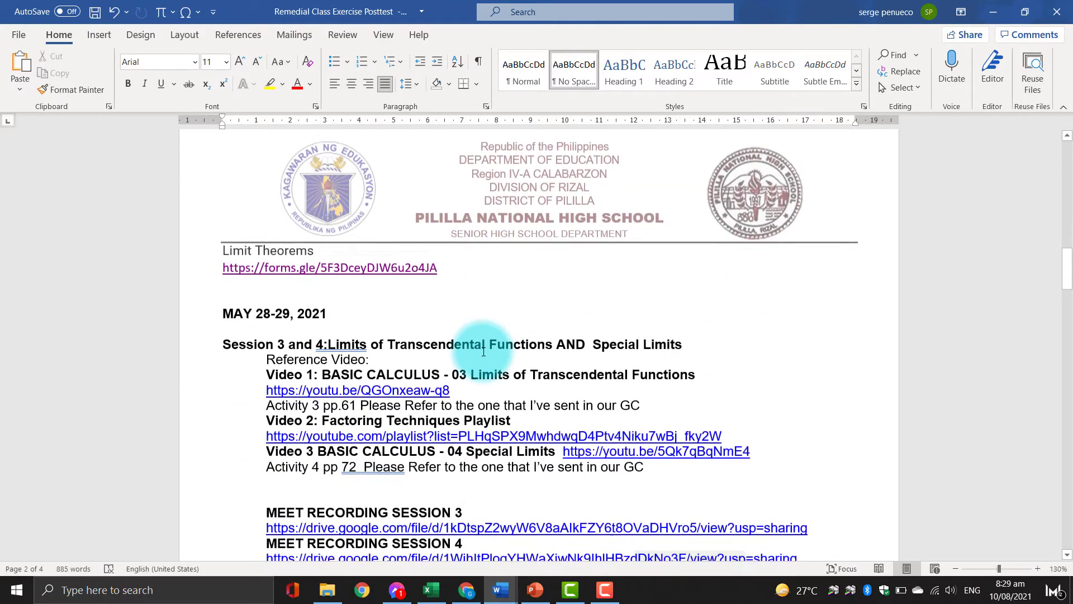
pyautogui.scroll(-5, 492, 392)
pyautogui.scroll(-4, 475, 408)
pyautogui.scroll(-1, 436, 377)
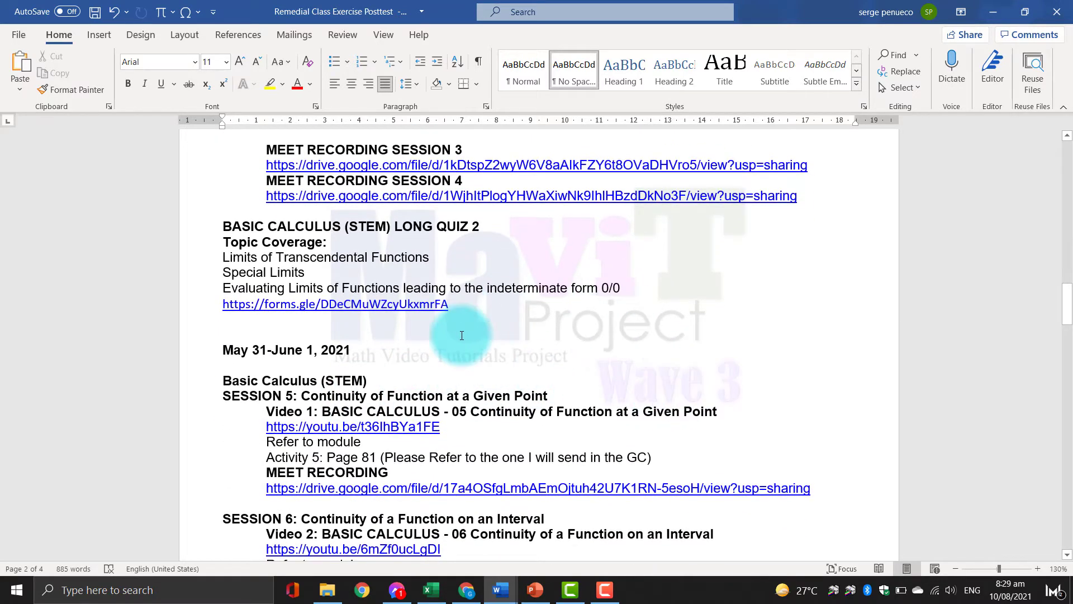
# Return to the Basic Calculus Sessions document.
pyautogui.click(503, 597)
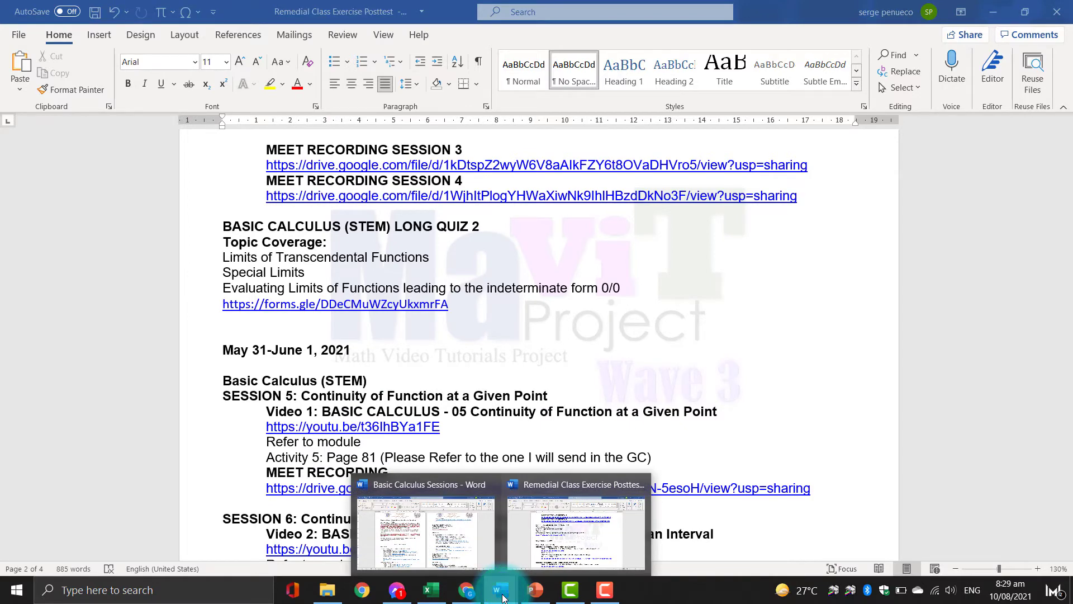
pyautogui.click(414, 550)
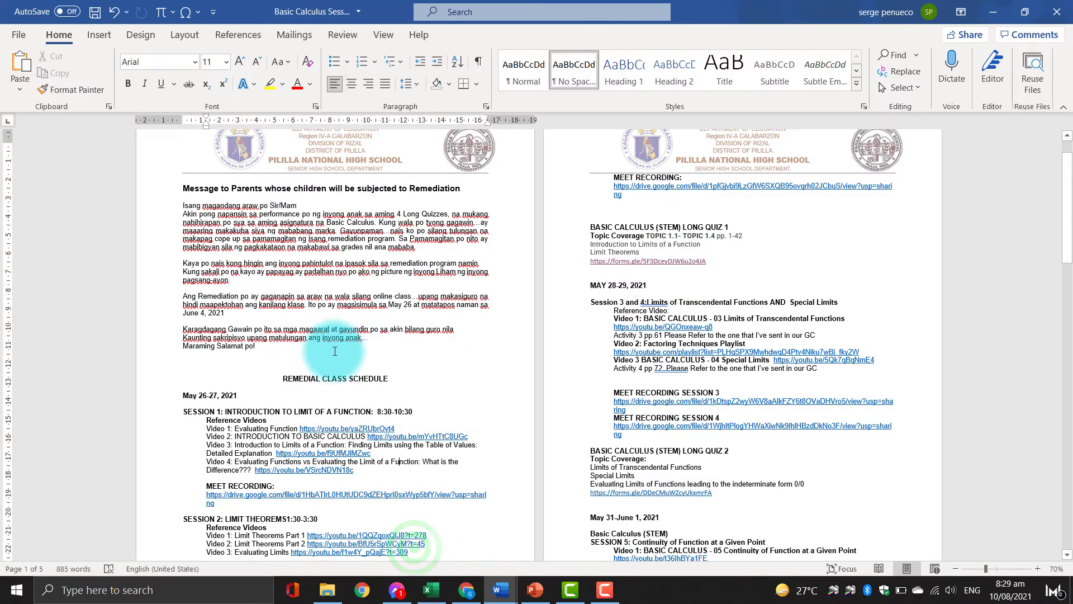
pyautogui.keyDown('ctrl'); pyautogui.scroll(1, 335, 351); pyautogui.keyUp('ctrl')
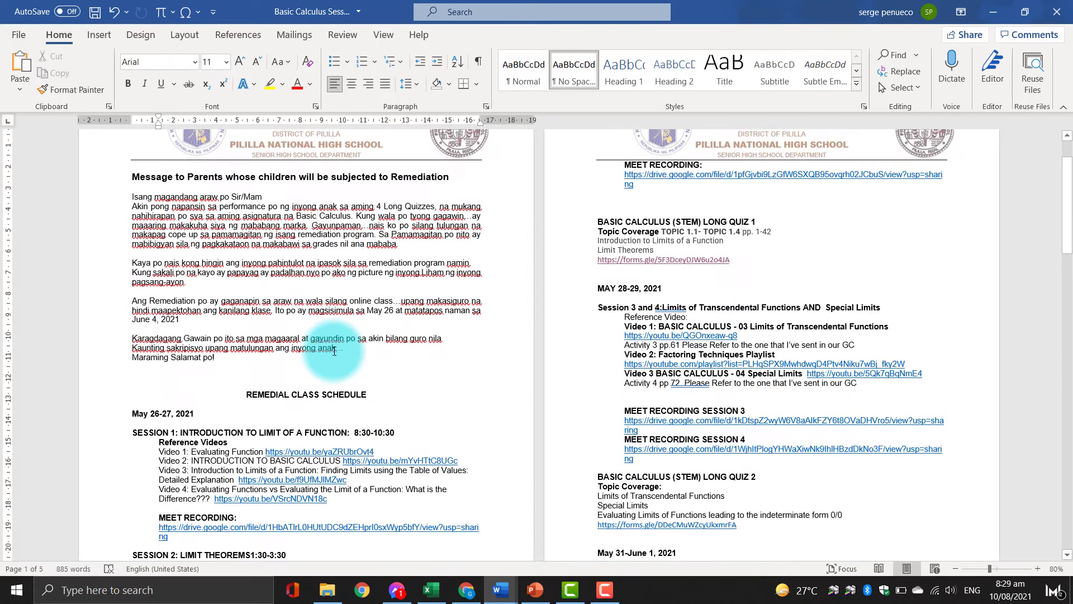
pyautogui.keyDown('ctrl'); pyautogui.scroll(-2, 335, 351); pyautogui.keyUp('ctrl')
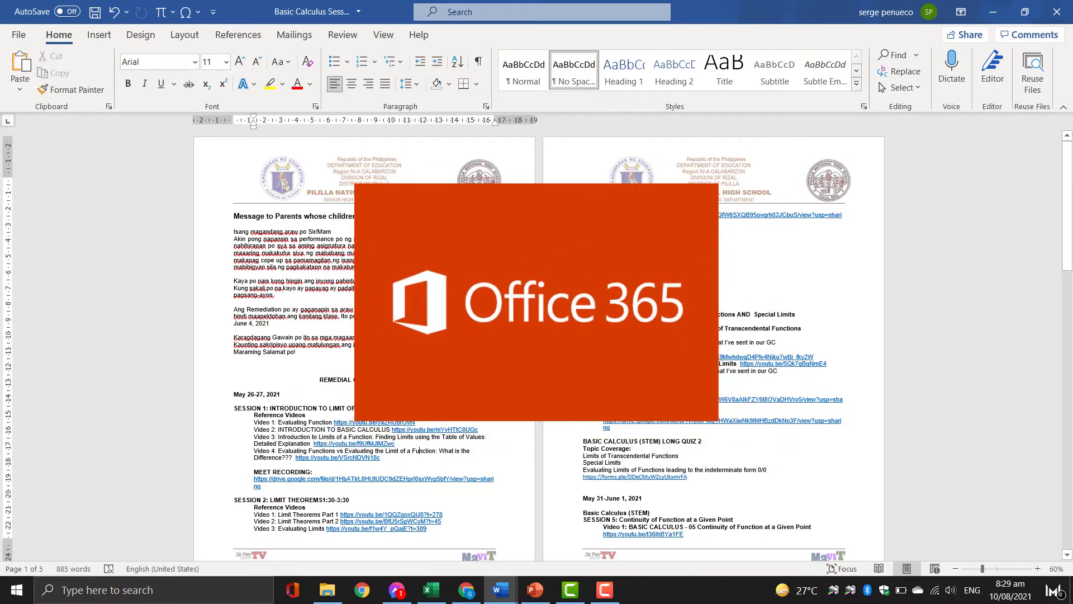
# Open the Printed Watermark dialog through Watermark > Custom Watermark.
pyautogui.click(583, 81)
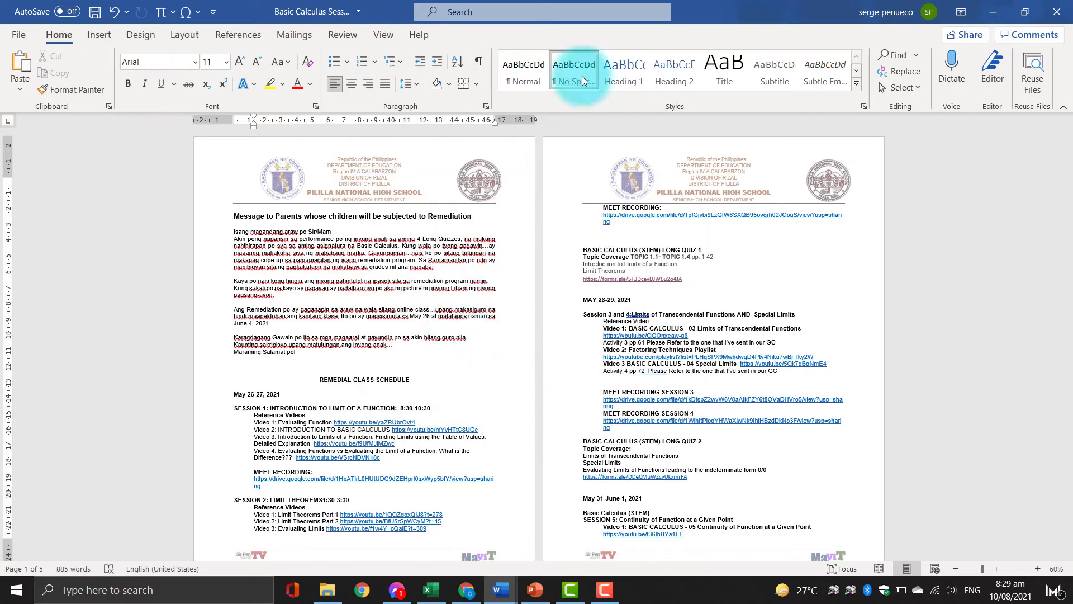
pyautogui.click(465, 11)
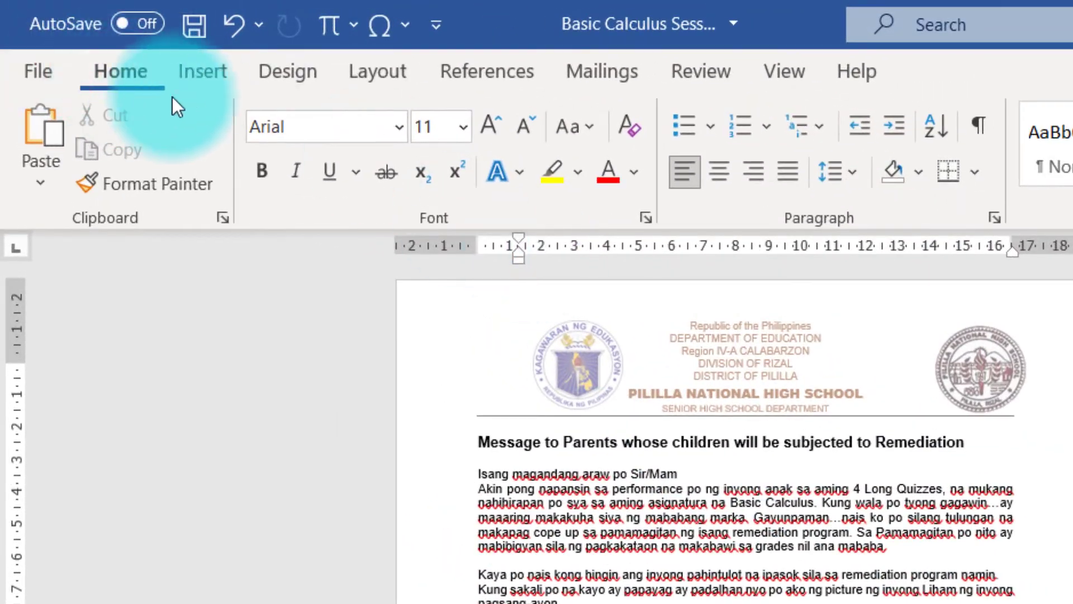
pyautogui.click(196, 73)
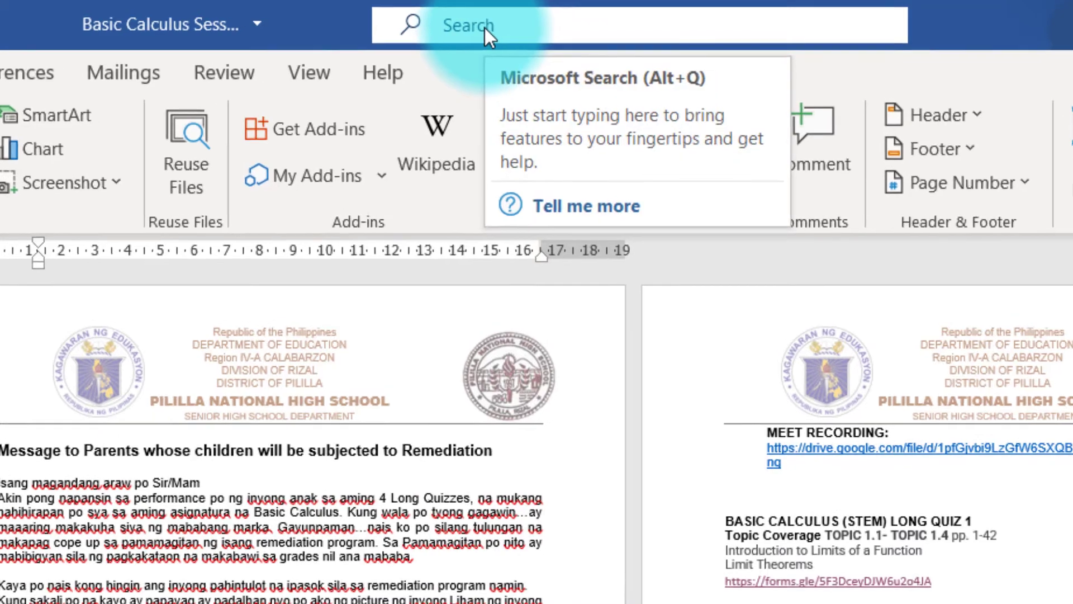
pyautogui.click(486, 27)
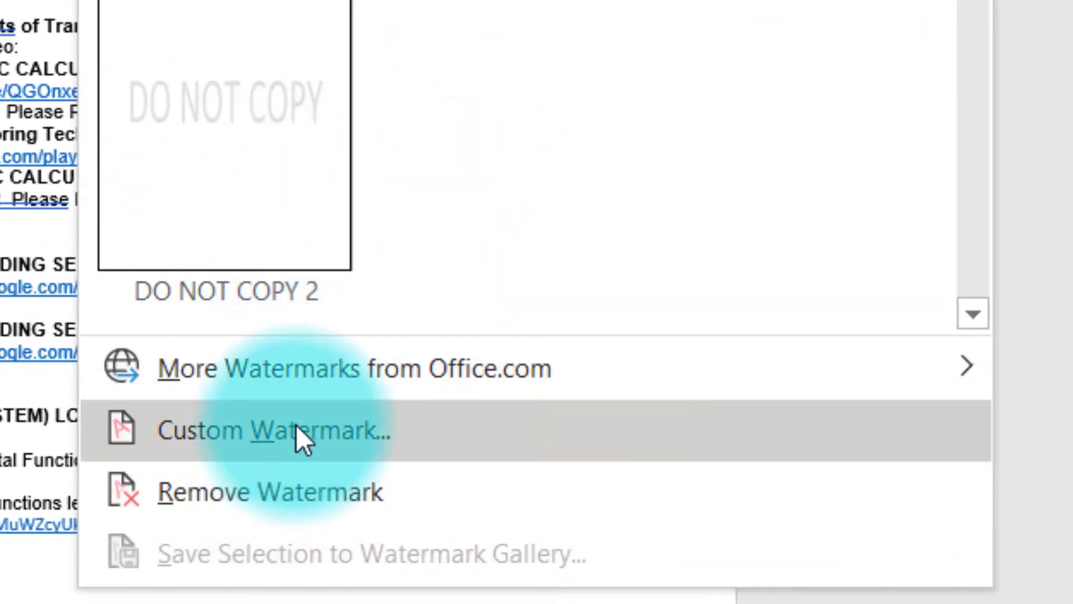
pyautogui.click(299, 431)
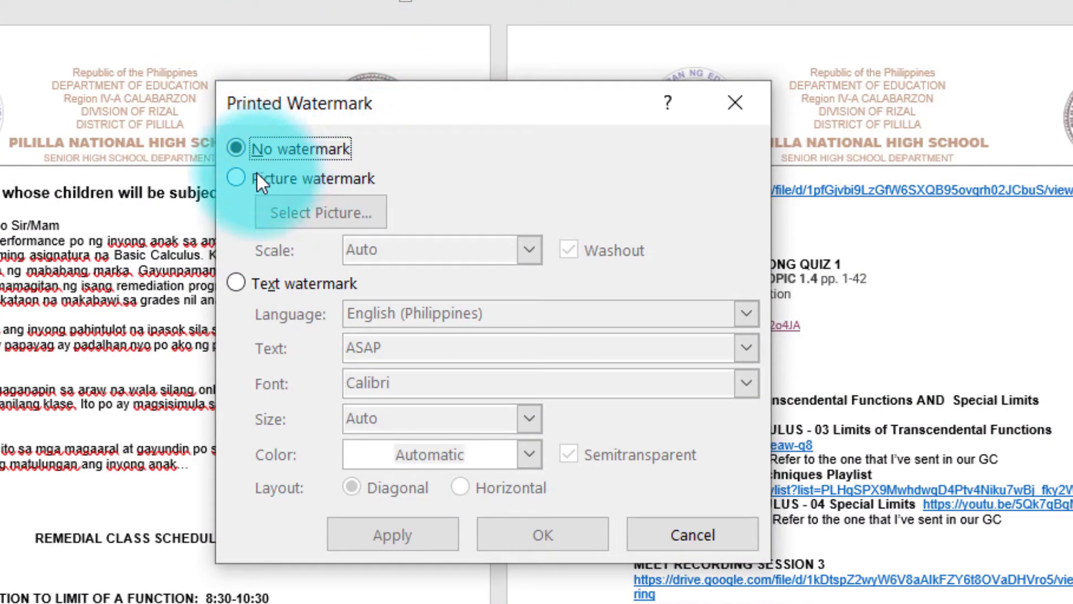
# Choose Picture watermark using Logo.png from the MaViT Project Wave 3 folder.
pyautogui.click(242, 185)
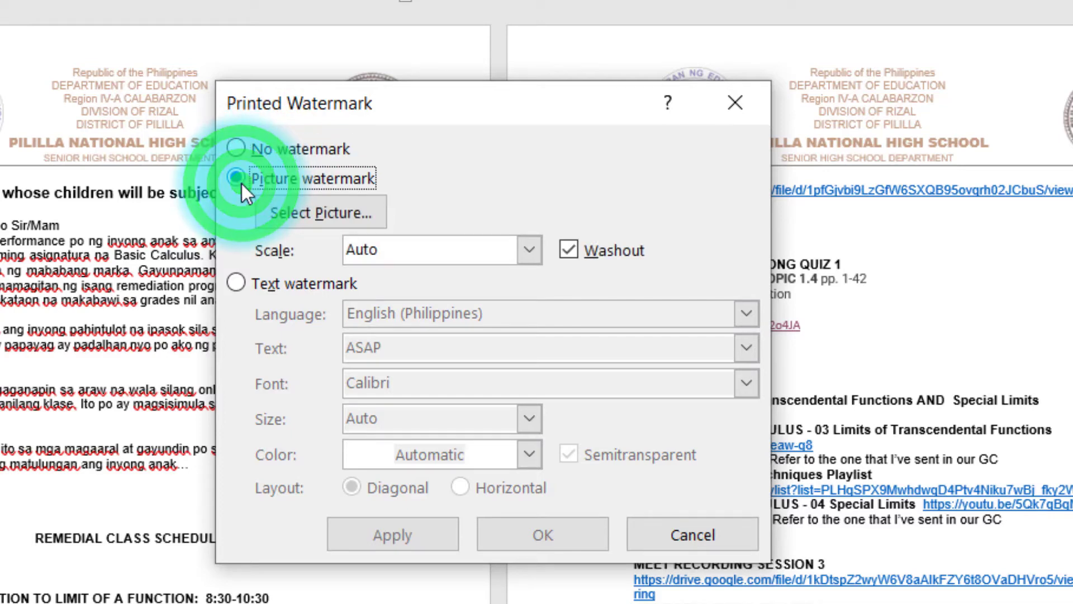
pyautogui.click(346, 218)
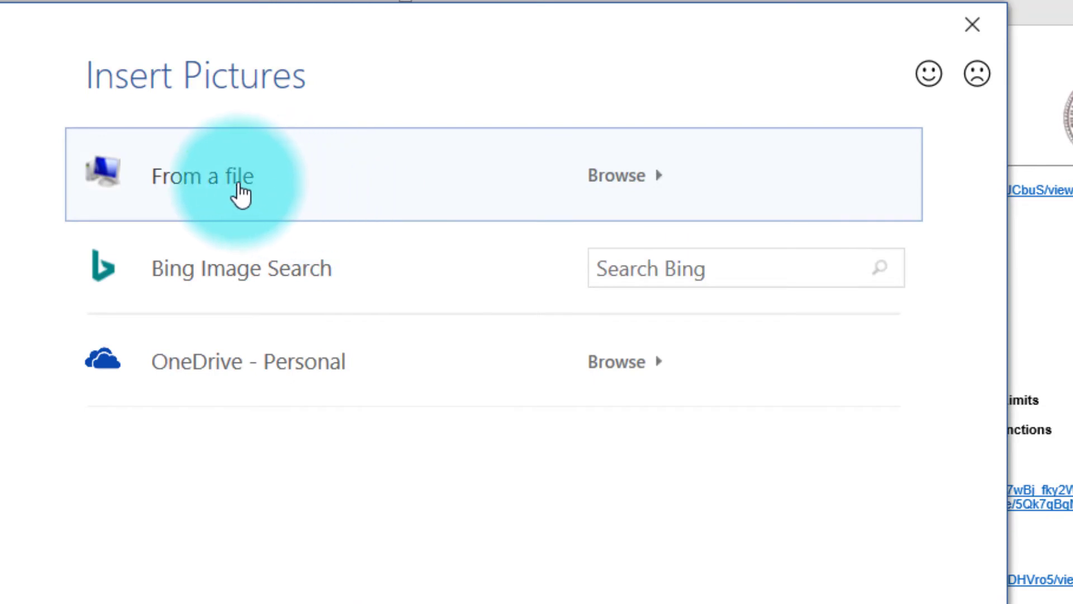
pyautogui.click(241, 187)
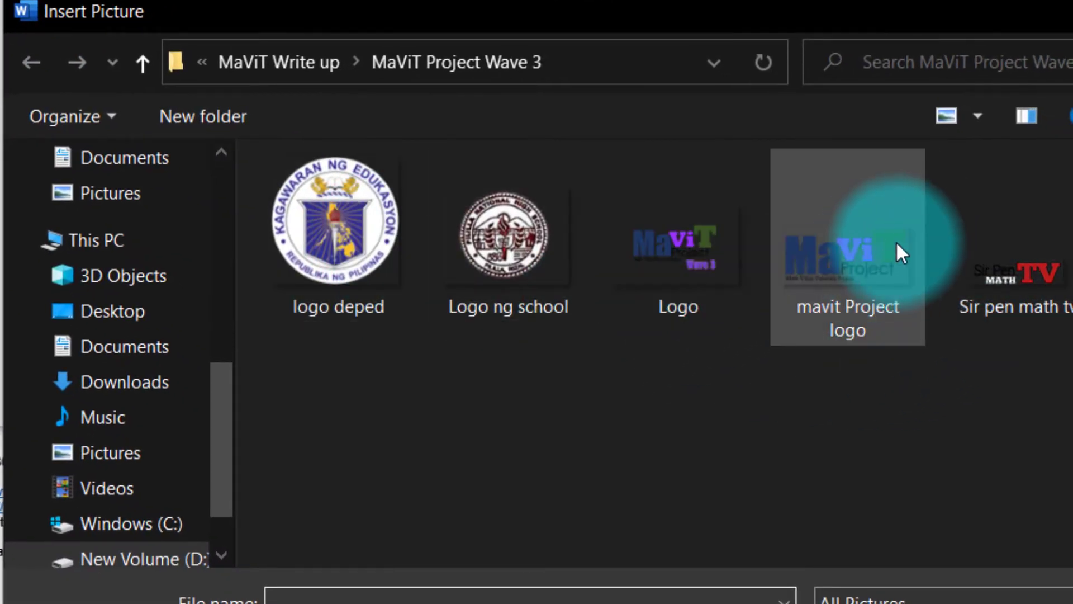
pyautogui.doubleClick(677, 233)
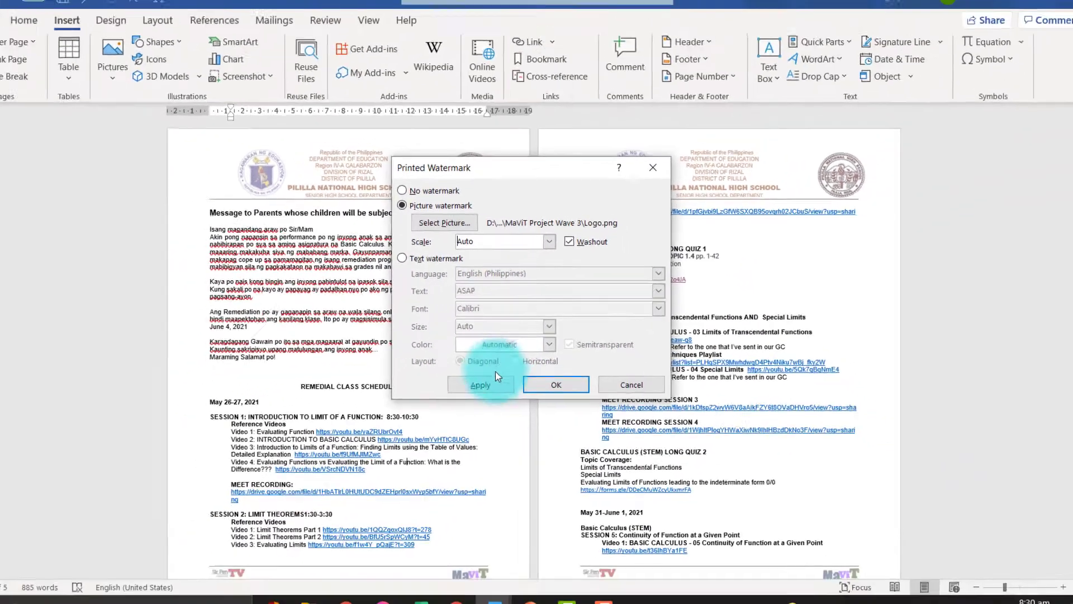
# Apply the Logo.png watermark, compare it with Washout off, then reapply with Washout on and close the dialog.
pyautogui.click(490, 380)
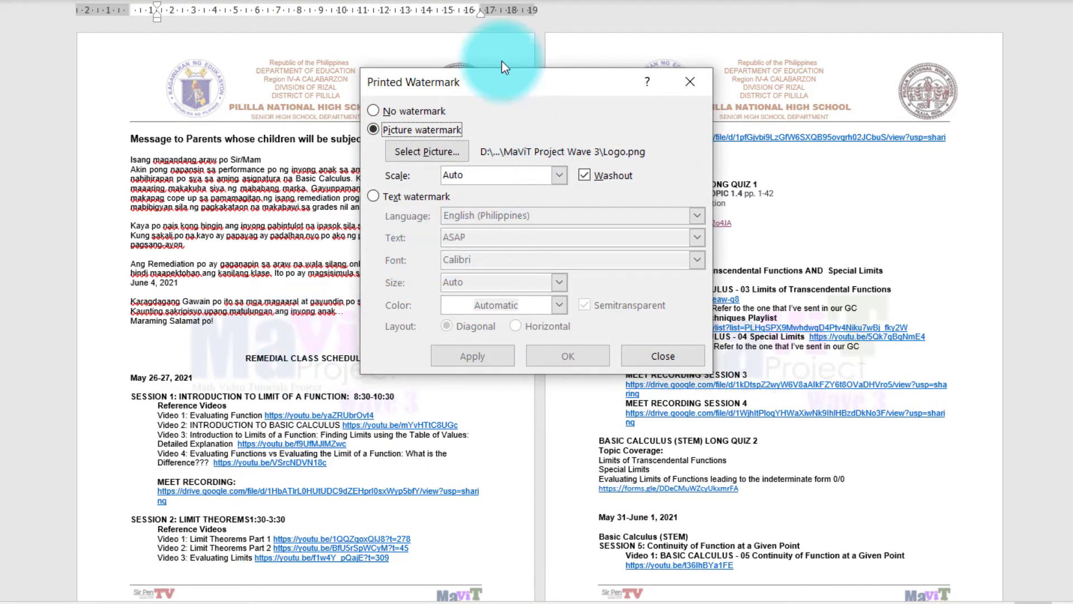
pyautogui.click(585, 177)
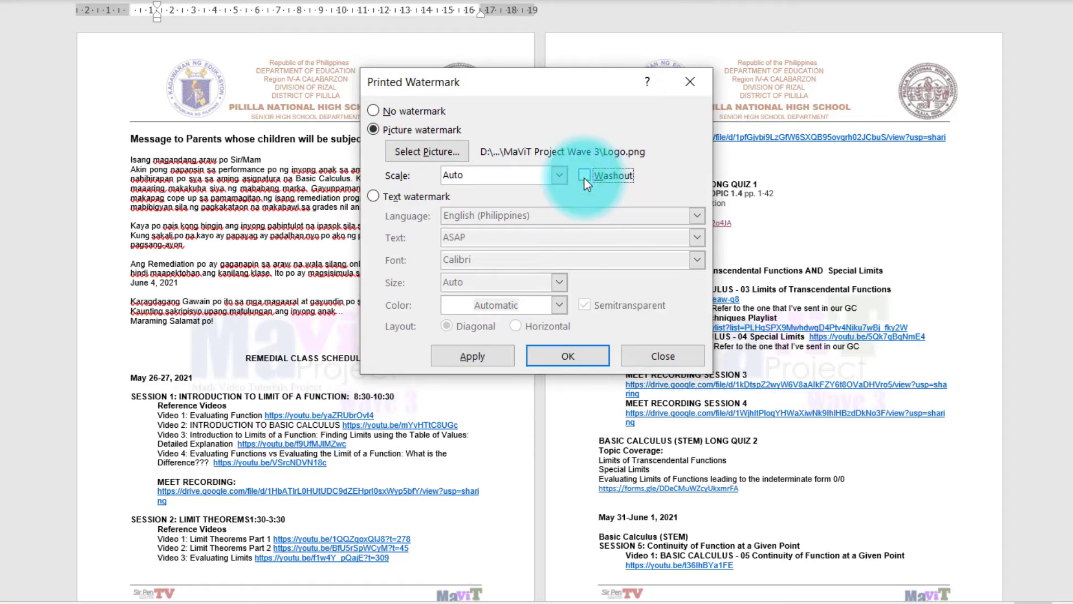
pyautogui.click(484, 360)
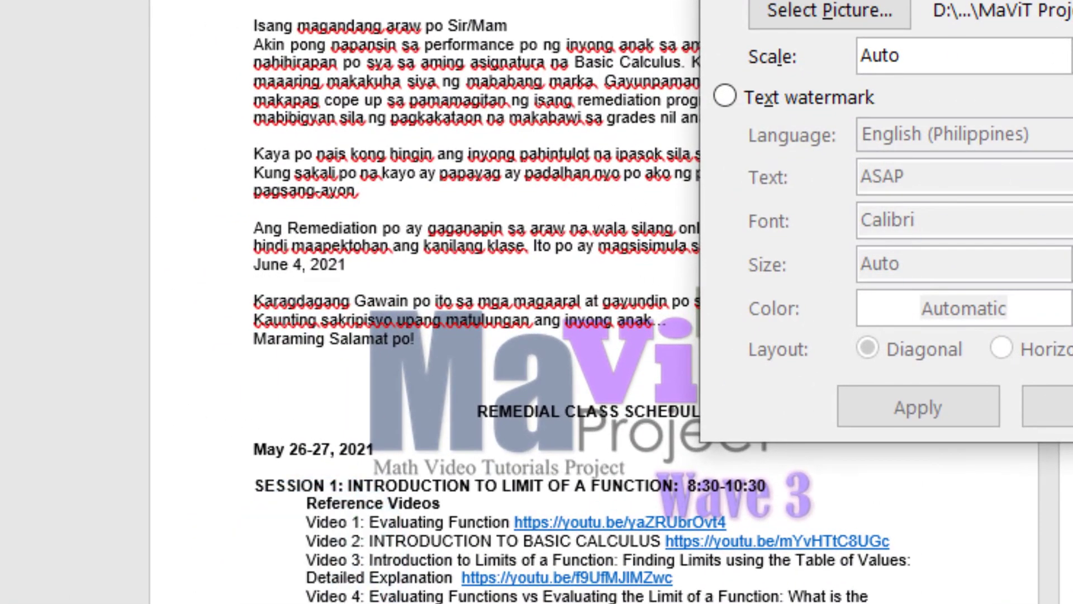
pyautogui.click(930, 102)
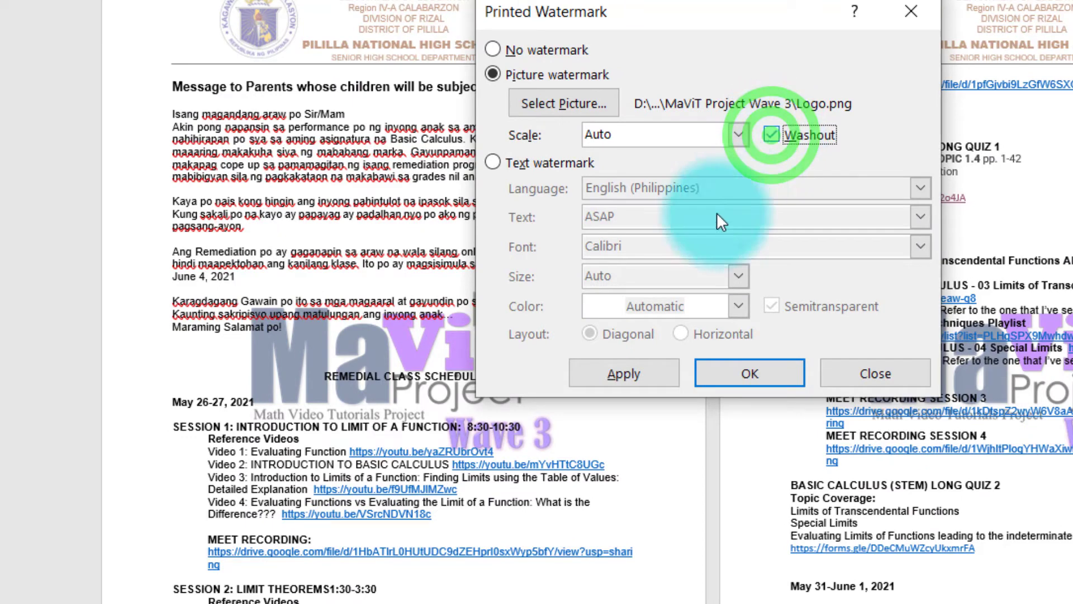
pyautogui.click(646, 379)
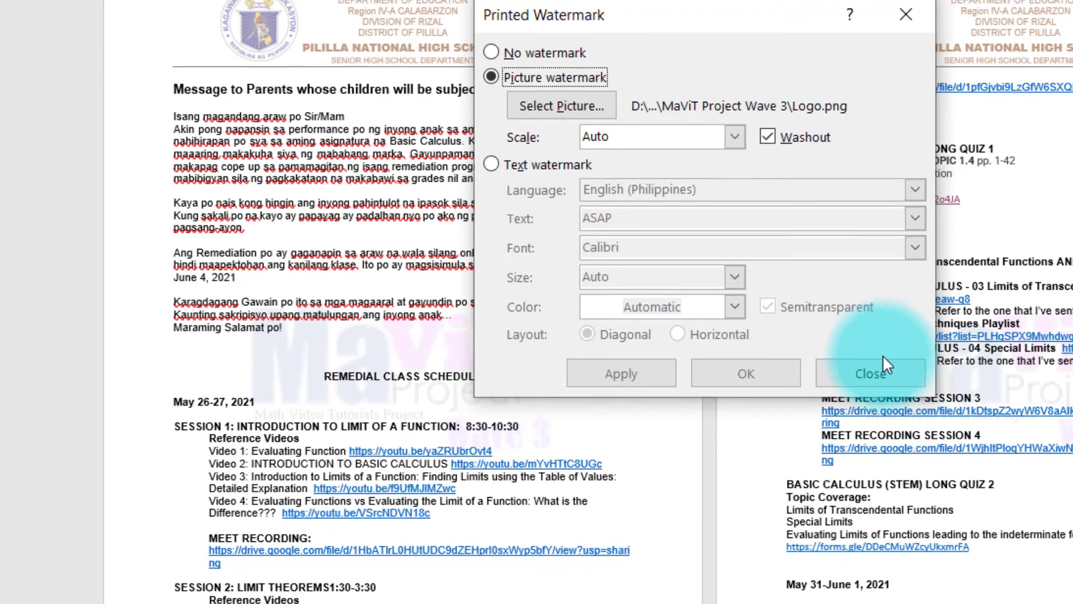
pyautogui.click(884, 358)
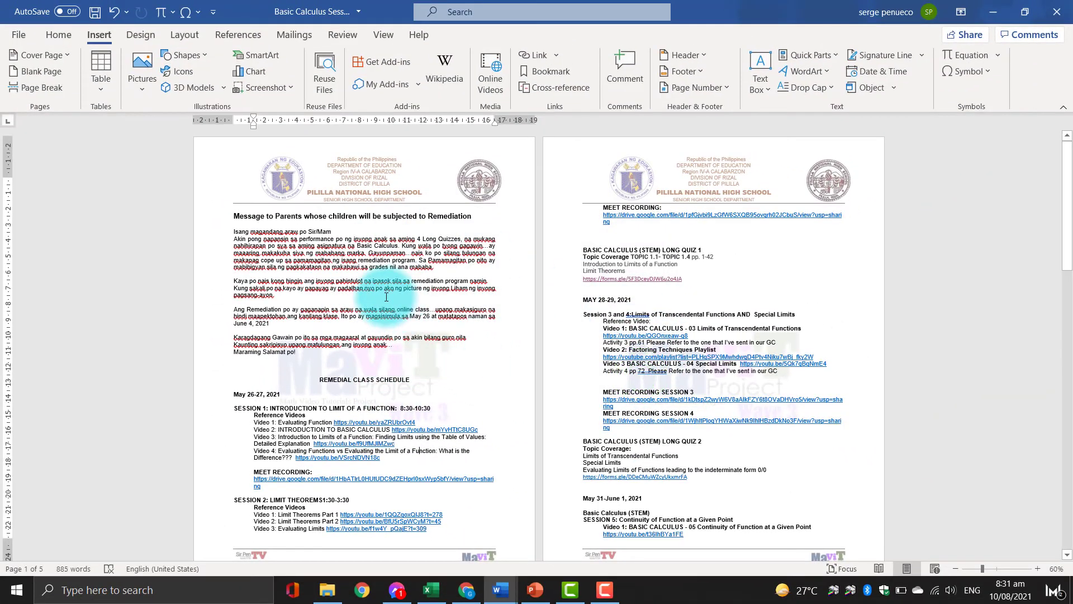
pyautogui.keyDown('ctrl'); pyautogui.scroll(1, 354, 339); pyautogui.keyUp('ctrl')
pyautogui.keyDown('ctrl'); pyautogui.scroll(1, 364, 340); pyautogui.keyUp('ctrl')
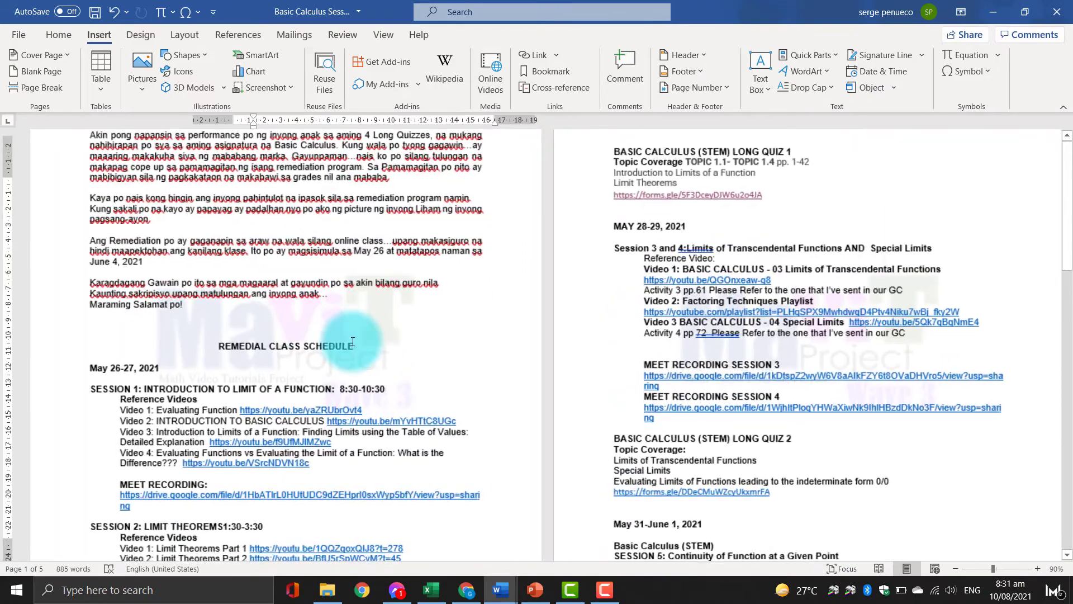
pyautogui.keyDown('ctrl'); pyautogui.scroll(1, 381, 341); pyautogui.keyUp('ctrl')
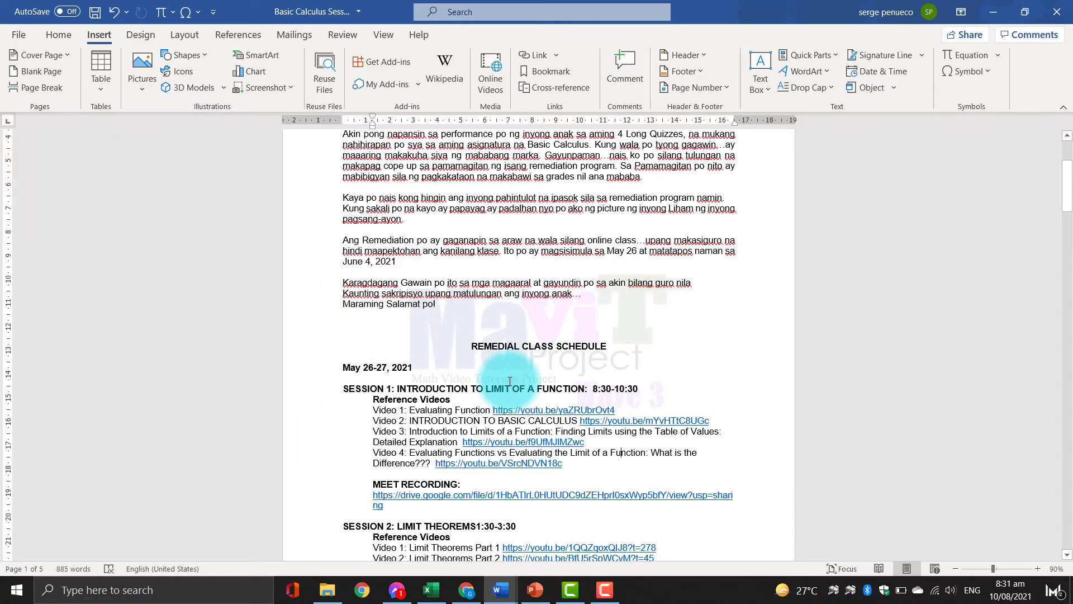
pyautogui.scroll(-3, 509, 382)
pyautogui.scroll(-5, 509, 382)
pyautogui.scroll(-5, 509, 381)
pyautogui.scroll(-4, 509, 381)
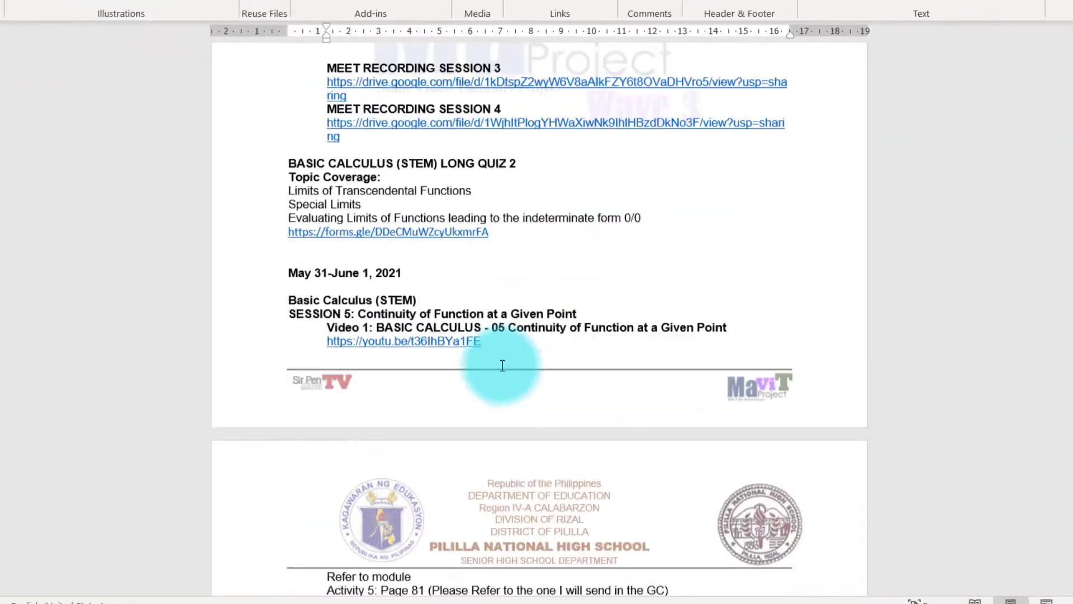
pyautogui.scroll(-5, 502, 365)
pyautogui.scroll(-5, 503, 366)
pyautogui.scroll(-5, 501, 363)
pyautogui.scroll(-5, 500, 363)
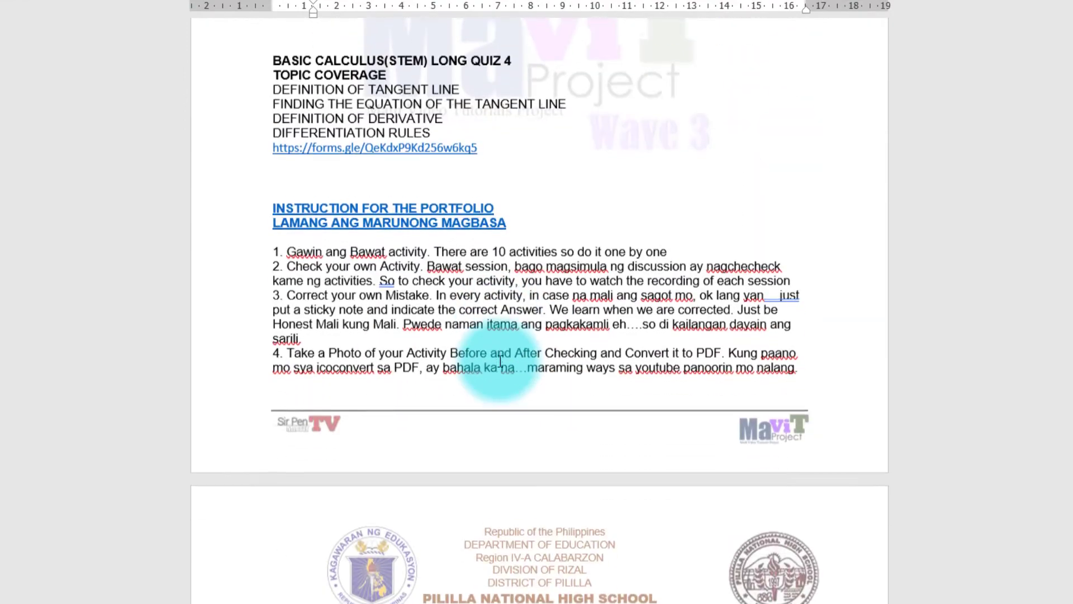
pyautogui.scroll(-5, 500, 362)
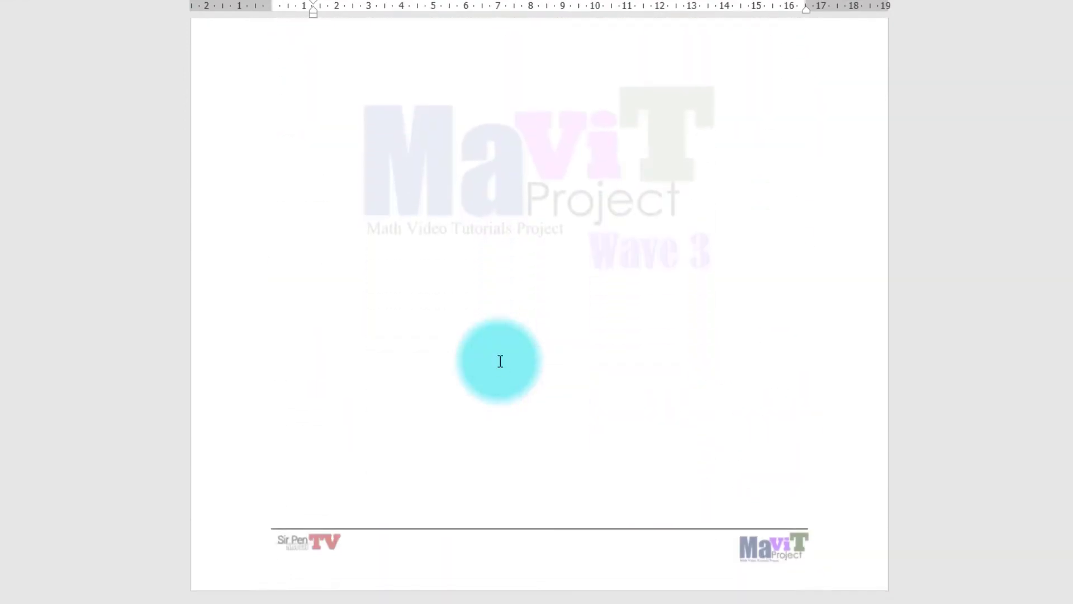
pyautogui.scroll(6, 500, 362)
pyautogui.scroll(-3, 500, 361)
pyautogui.scroll(-2, 500, 361)
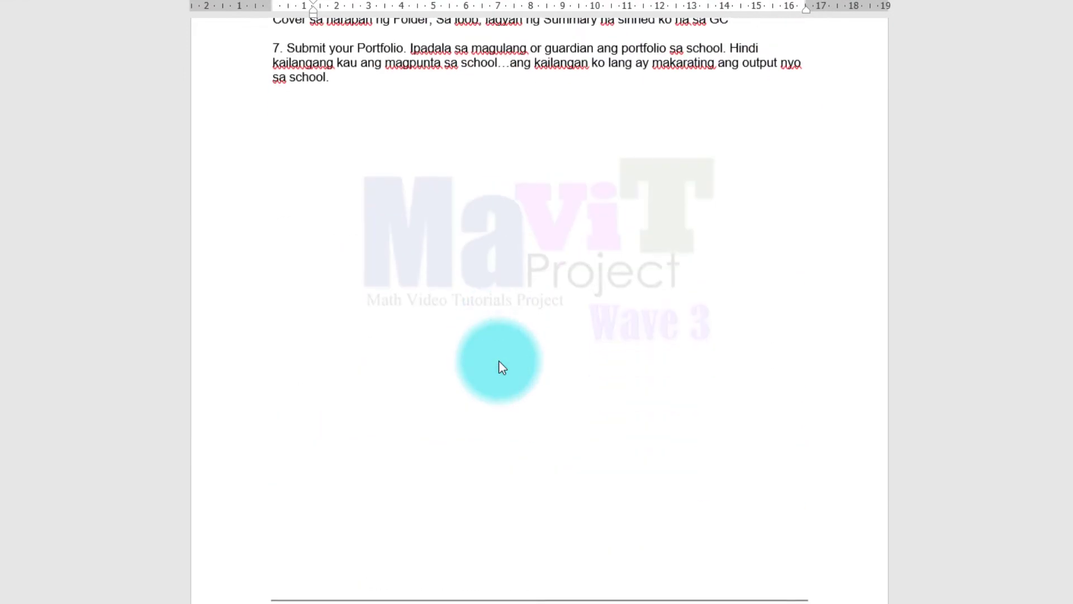
pyautogui.scroll(-1, 500, 361)
pyautogui.scroll(15, 586, 226)
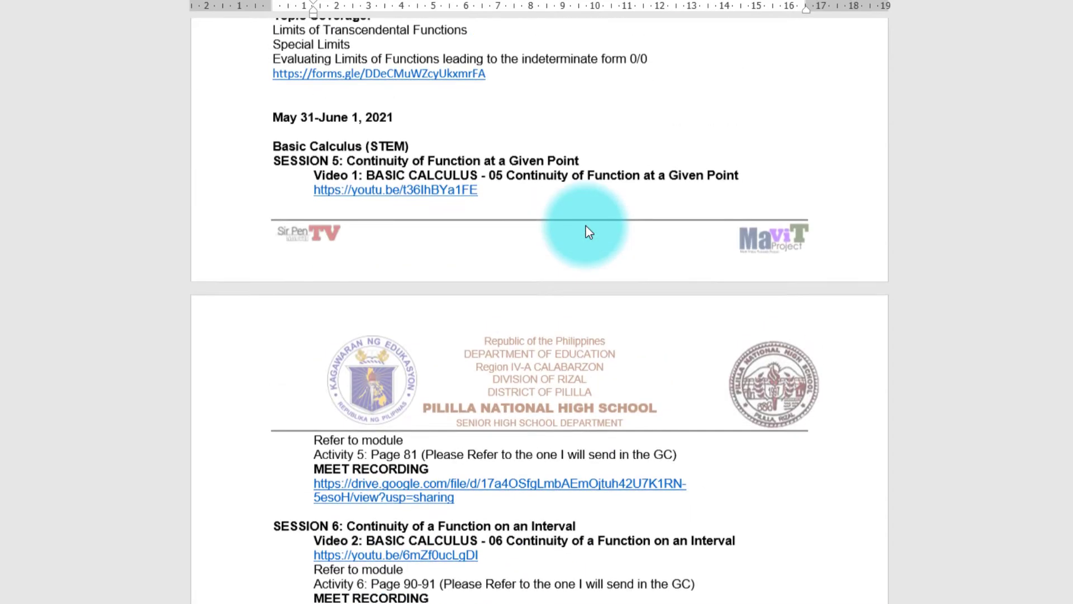
pyautogui.scroll(10, 586, 225)
pyautogui.scroll(8, 585, 225)
pyautogui.scroll(3, 585, 226)
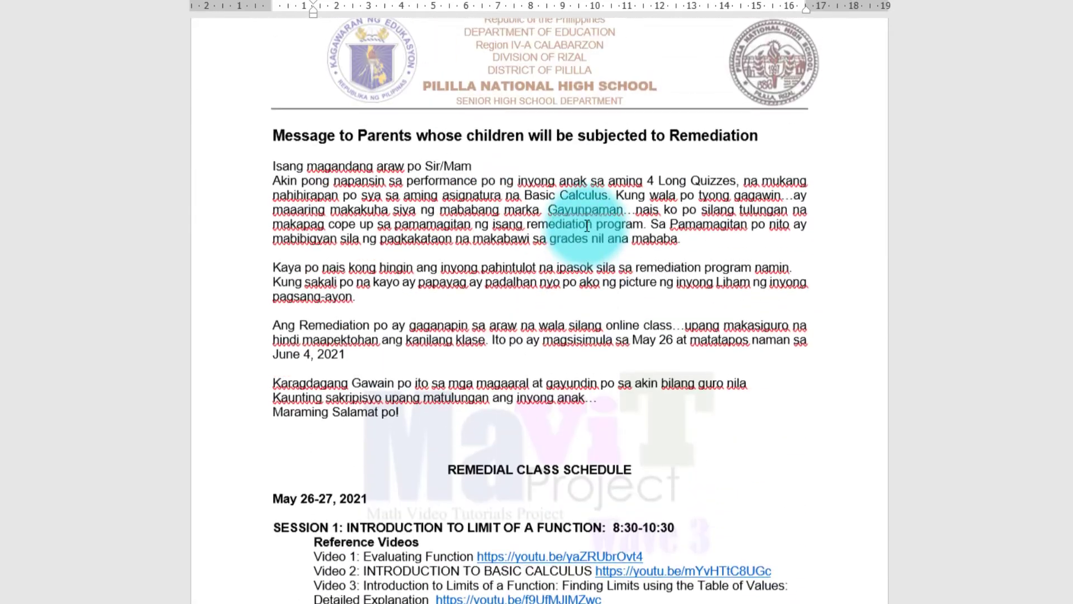
pyautogui.scroll(3, 586, 226)
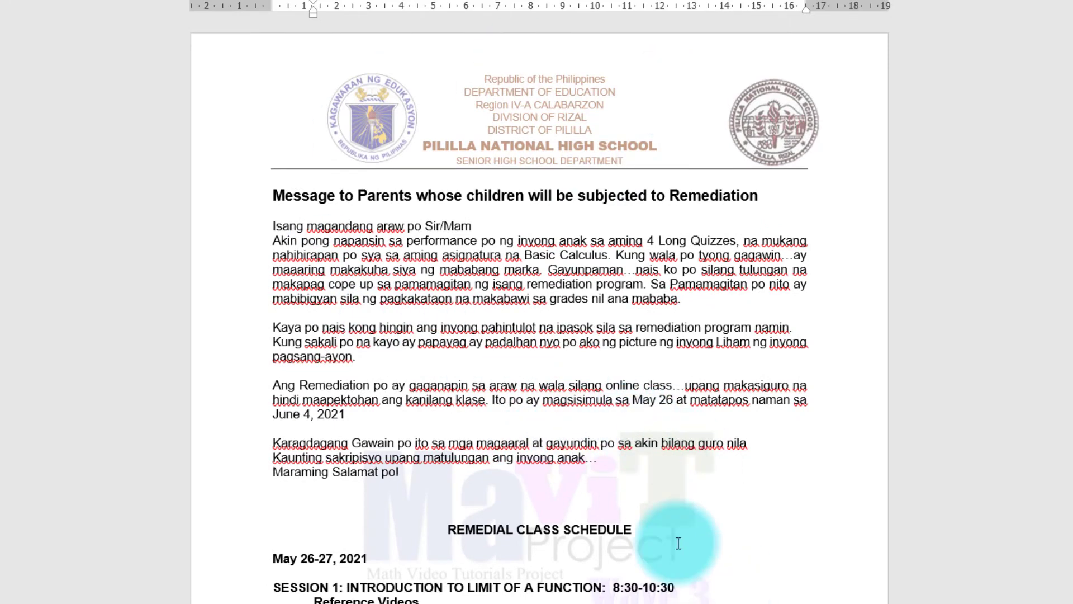
pyautogui.scroll(-3, 570, 510)
pyautogui.scroll(3, 571, 510)
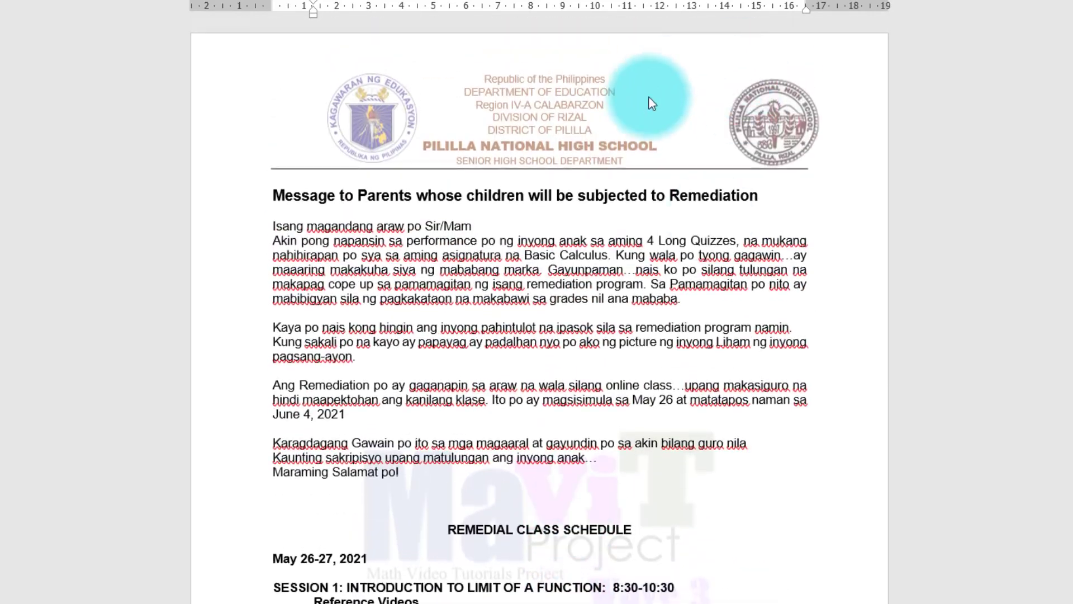
# In header editing, drag the MaViT watermark picture to reposition it and resize it by its corner handle.
pyautogui.doubleClick(680, 115)
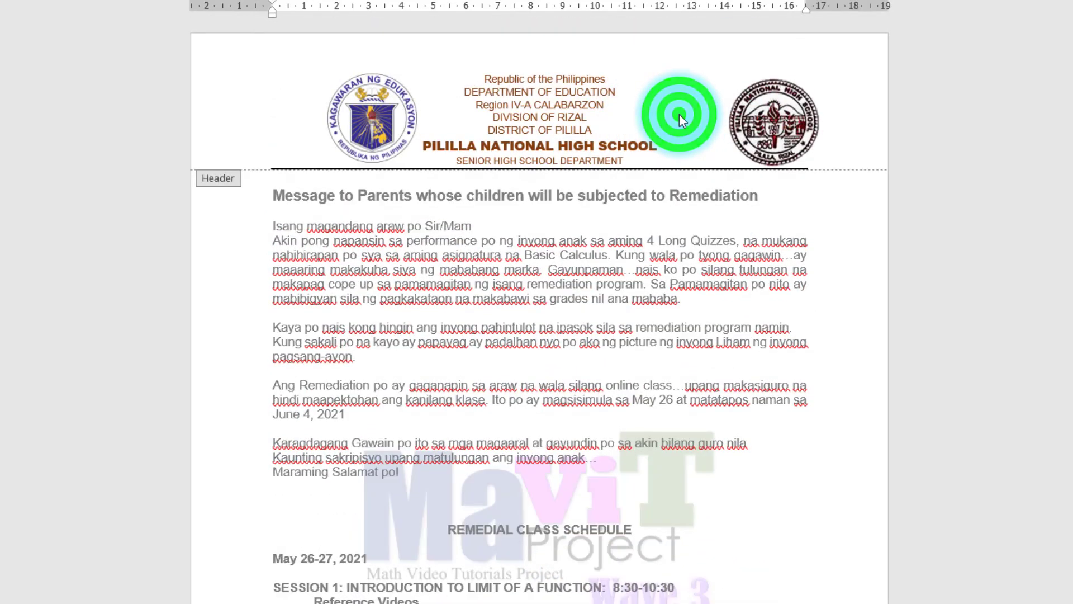
pyautogui.scroll(-3, 549, 415)
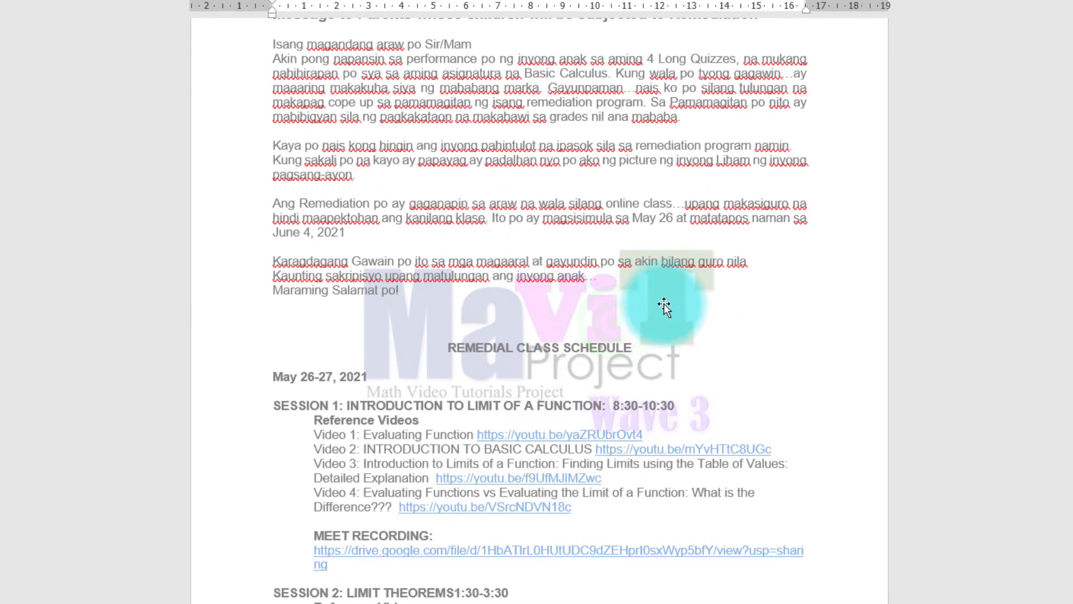
pyautogui.moveTo(687, 320)
pyautogui.mouseDown()
pyautogui.moveTo(645, 297)
pyautogui.moveTo(676, 295)
pyautogui.mouseUp()
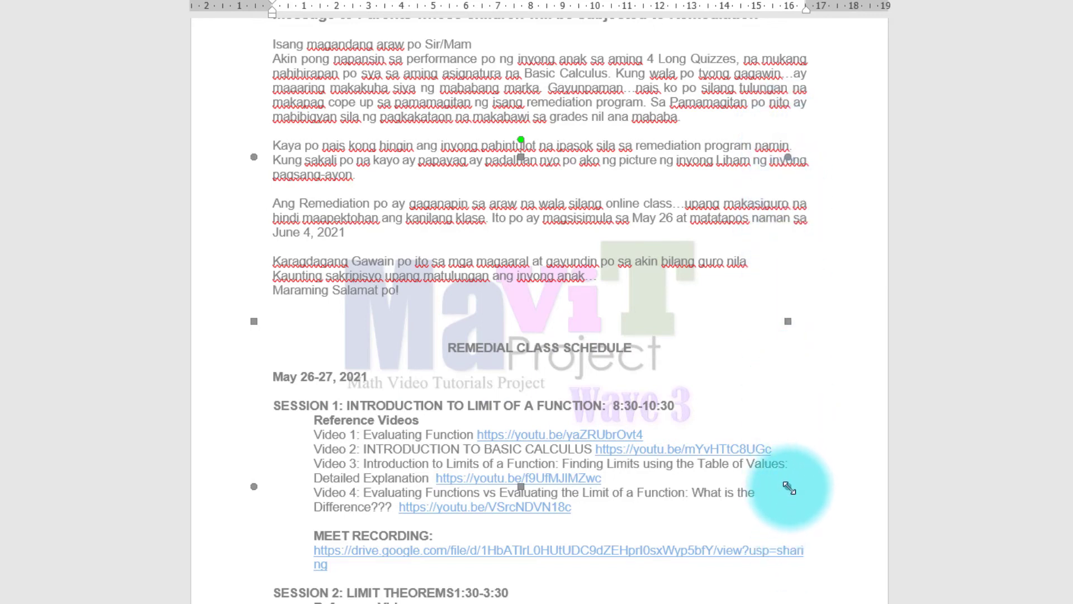
pyautogui.moveTo(789, 487); pyautogui.dragTo(638, 369)
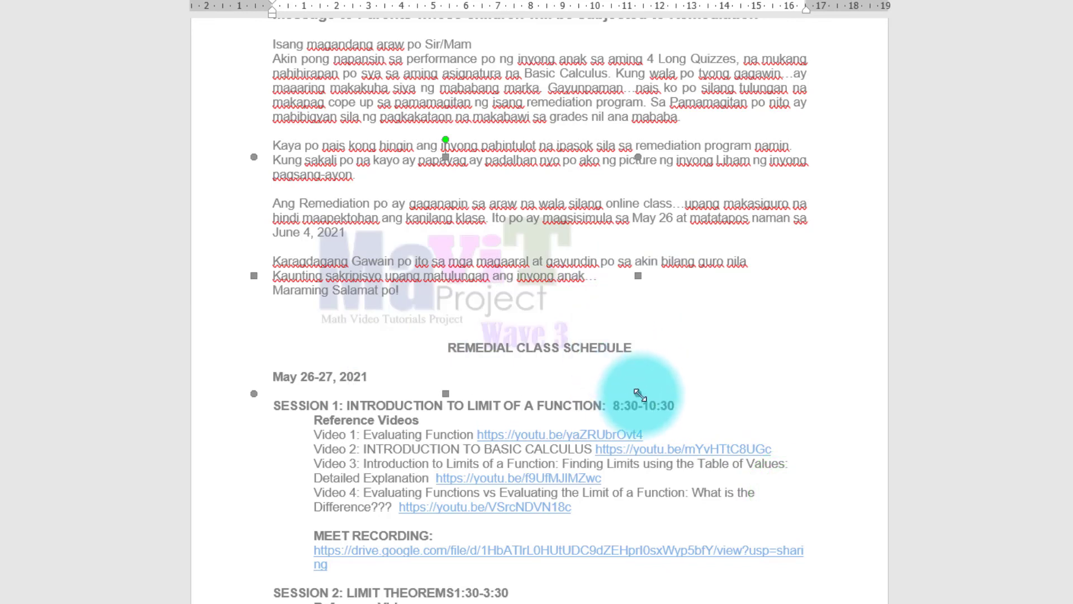
pyautogui.moveTo(798, 497); pyautogui.dragTo(799, 497)
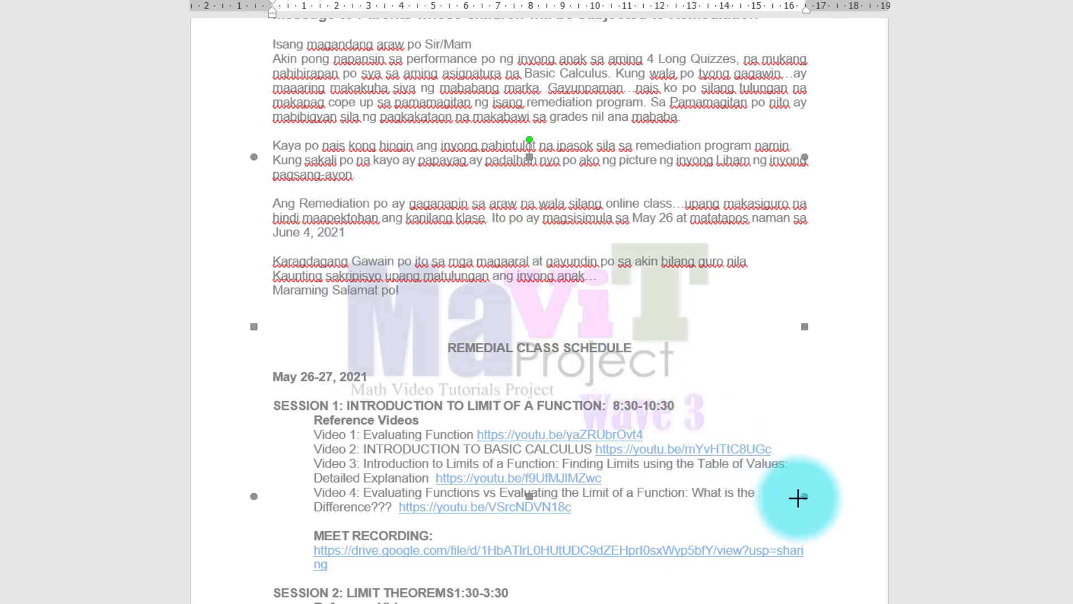